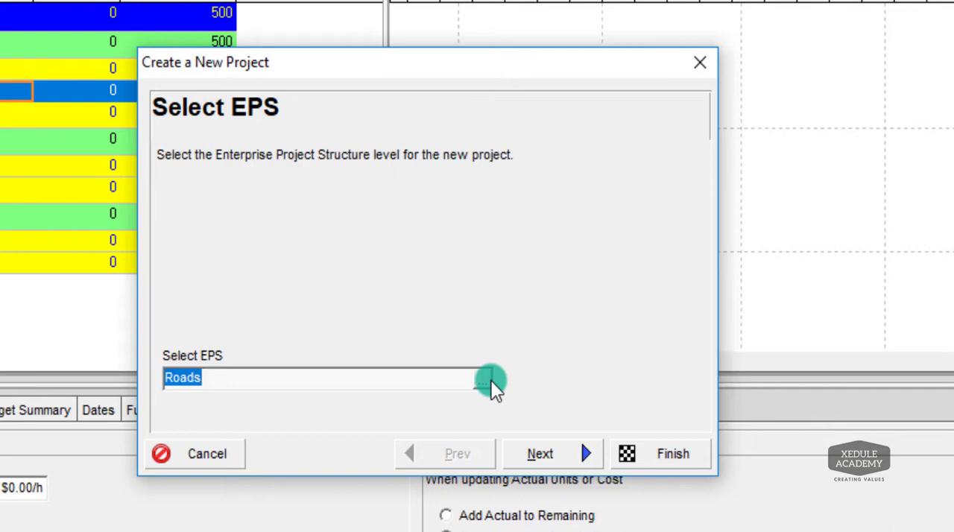
# Assign the new project to the Roads (ROD) EPS node under Saudi Arabia.
pyautogui.click(489, 382)
pyautogui.click(805, 122)
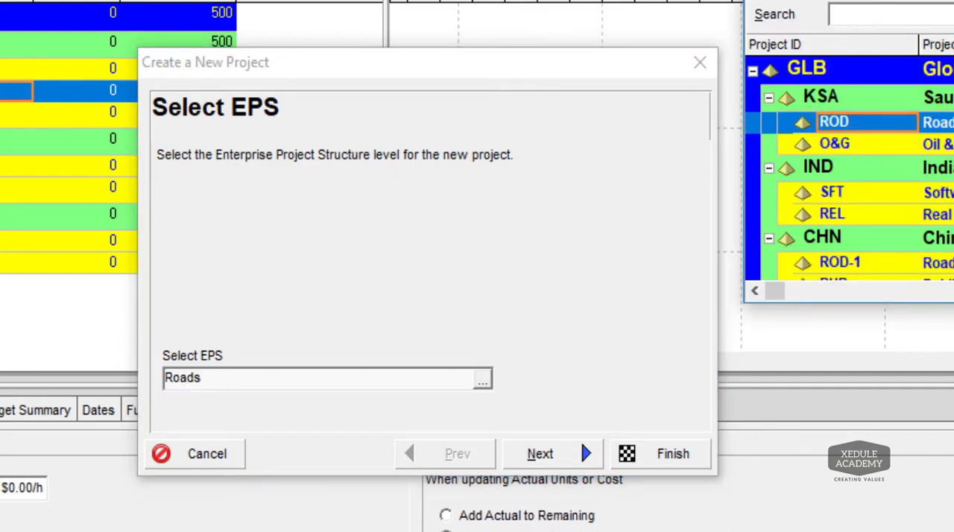
pyautogui.click(524, 453)
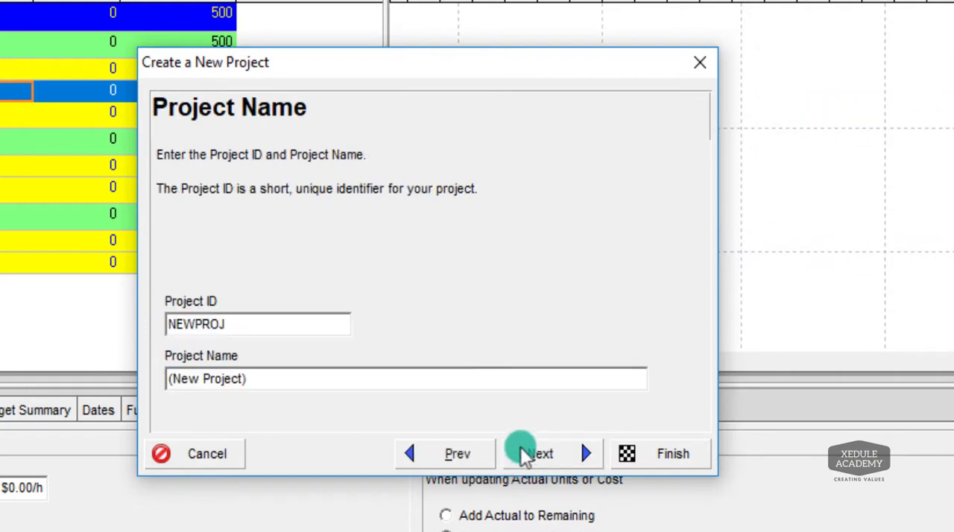
# Set the new project's ID to ROD01.
pyautogui.click(207, 380)
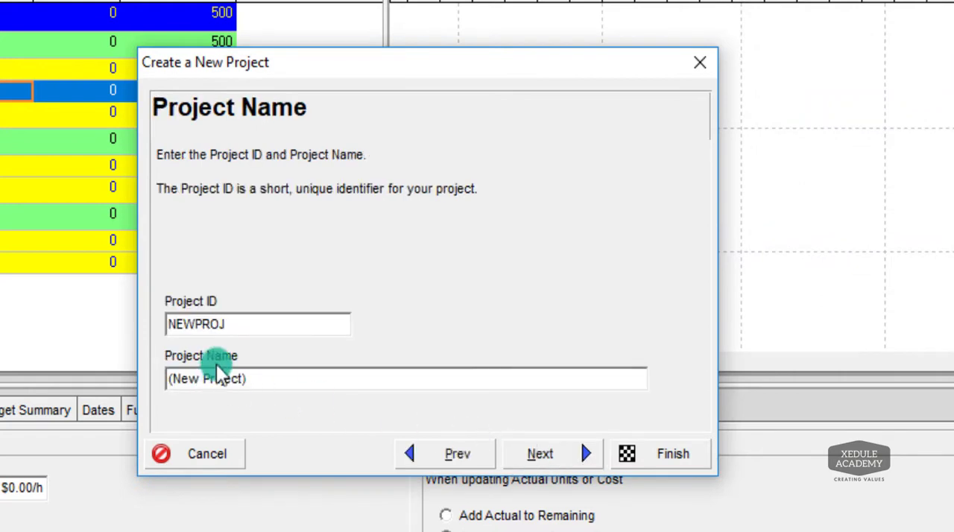
pyautogui.click(240, 330)
pyautogui.press('BackSpace')
pyautogui.press('BackSpace')
pyautogui.press('BackSpace')
pyautogui.press('BackSpace')
pyautogui.press('BackSpace')
pyautogui.press('BackSpace')
pyautogui.press('BackSpace')
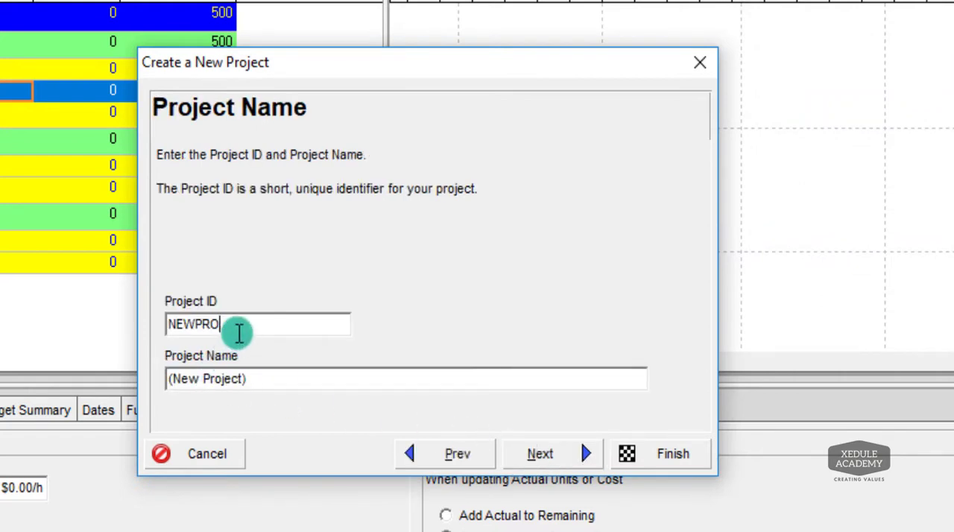
pyautogui.write('RO')
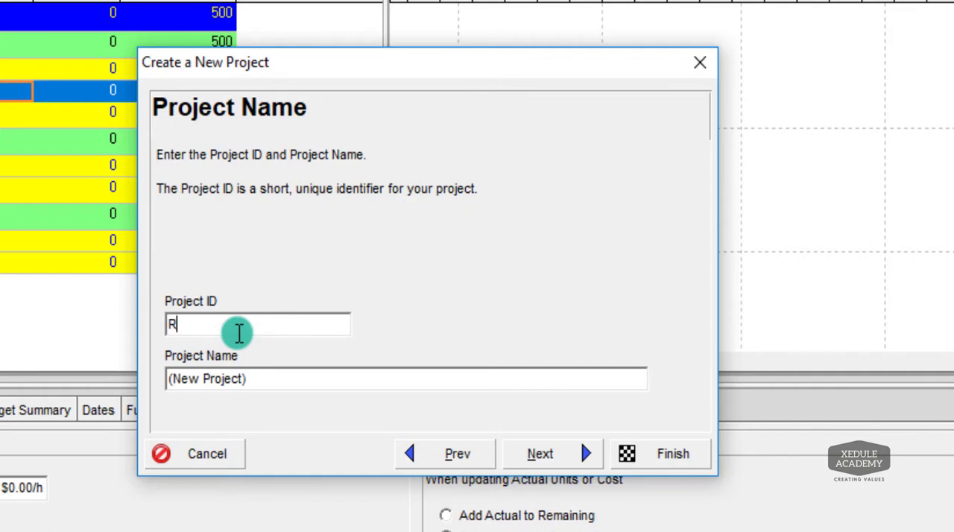
pyautogui.write('D')
pyautogui.write('01')
# Set the project name to "Construction of Road NH21".
pyautogui.click(253, 380)
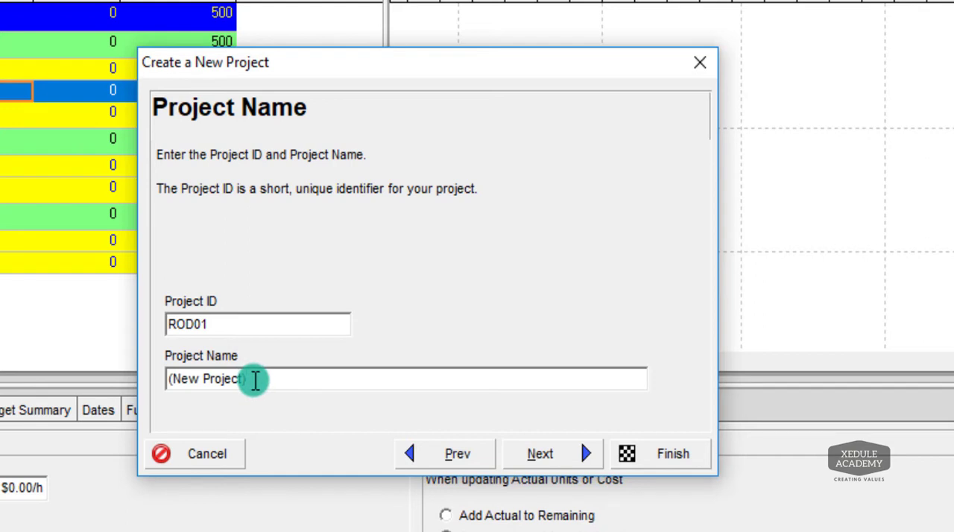
pyautogui.press('BackSpace')
pyautogui.press('BackSpace')
pyautogui.press('BackSpace')
pyautogui.press('BackSpace')
pyautogui.press('BackSpace')
pyautogui.press('BackSpace')
pyautogui.press('BackSpace')
pyautogui.press('BackSpace')
pyautogui.press('BackSpace')
pyautogui.press('BackSpace')
pyautogui.press('BackSpace')
pyautogui.press('BackSpace')
pyautogui.press('BackSpace')
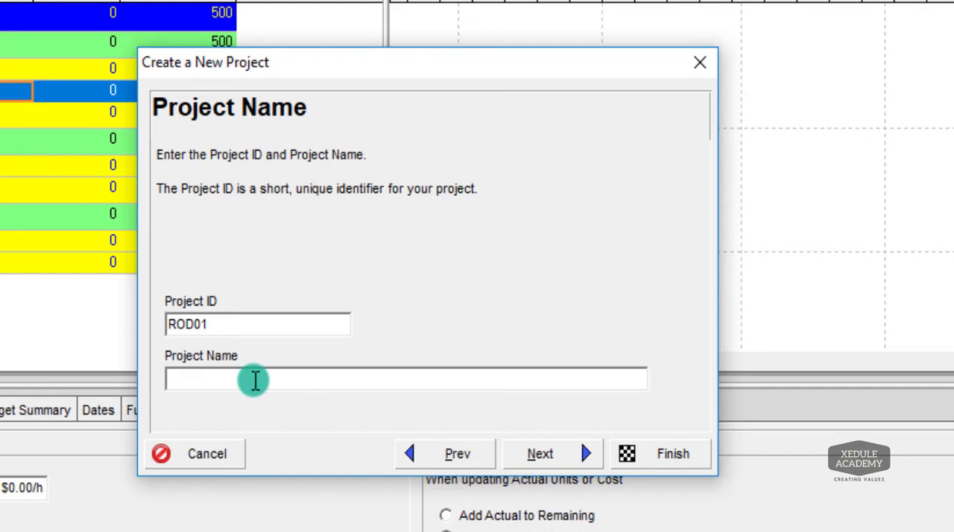
pyautogui.write('Construction o')
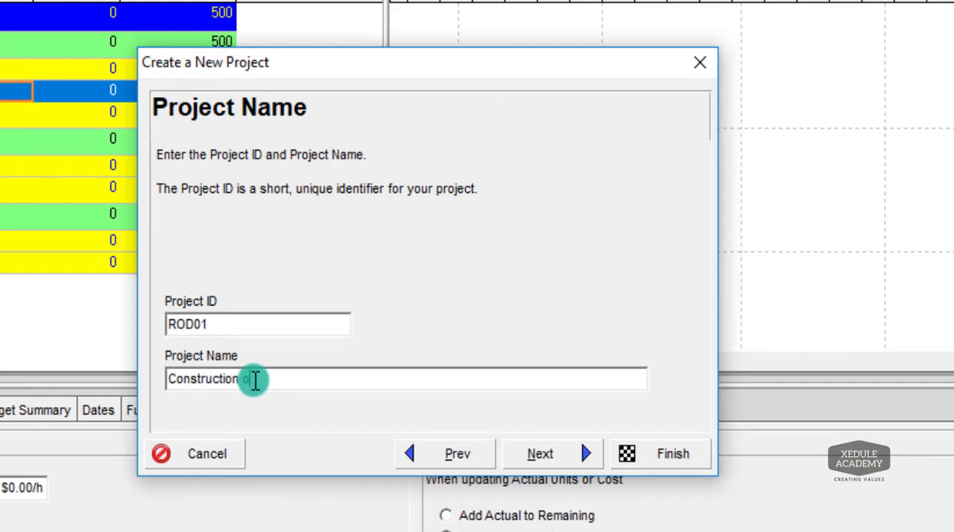
pyautogui.write('f NH21')
pyautogui.click(259, 378)
pyautogui.write('R')
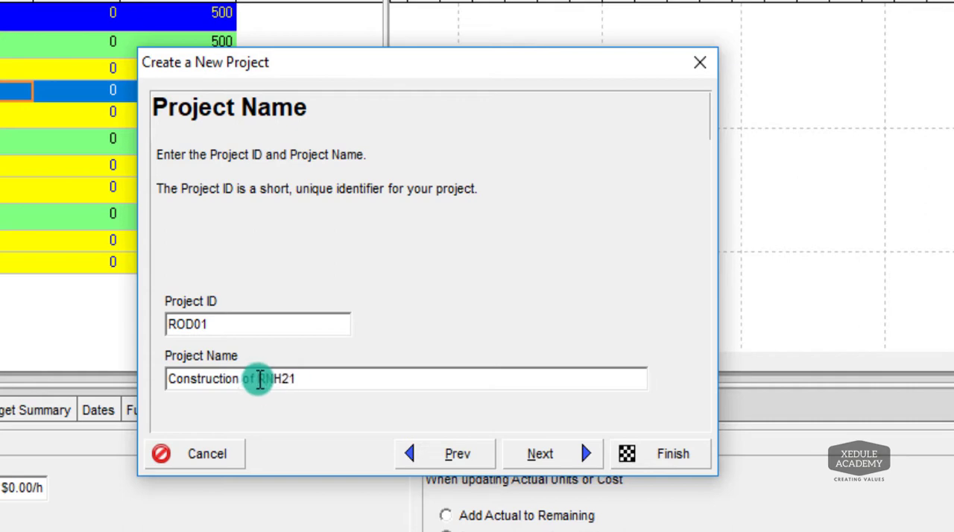
pyautogui.write('oad')
# Accept the default dates, responsible manager and Price / Unit rate type, and finish creating the road project.
pyautogui.click(574, 447)
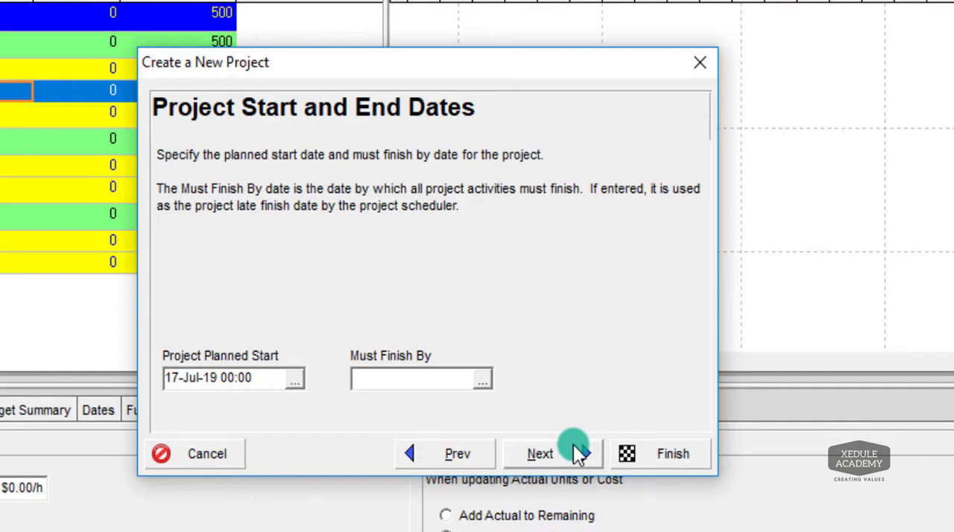
pyautogui.click(575, 447)
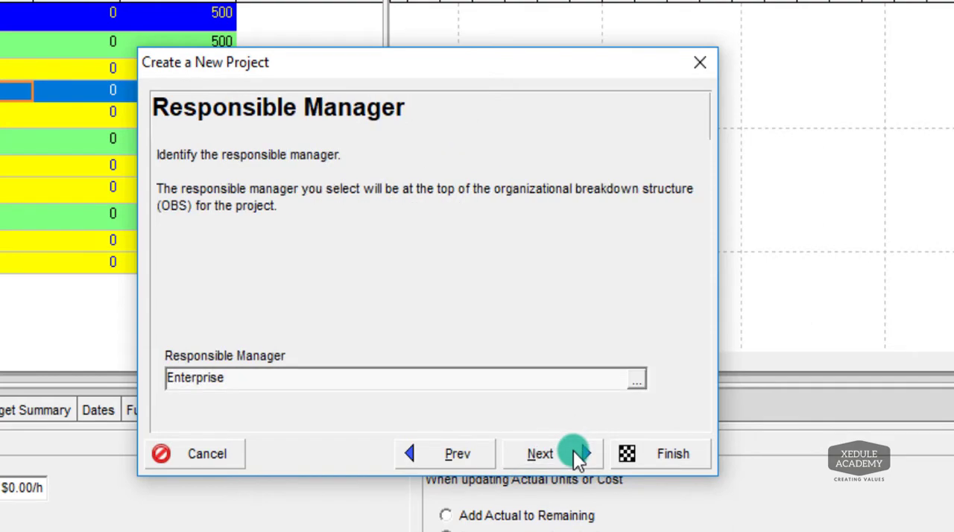
pyautogui.click(578, 456)
pyautogui.click(579, 456)
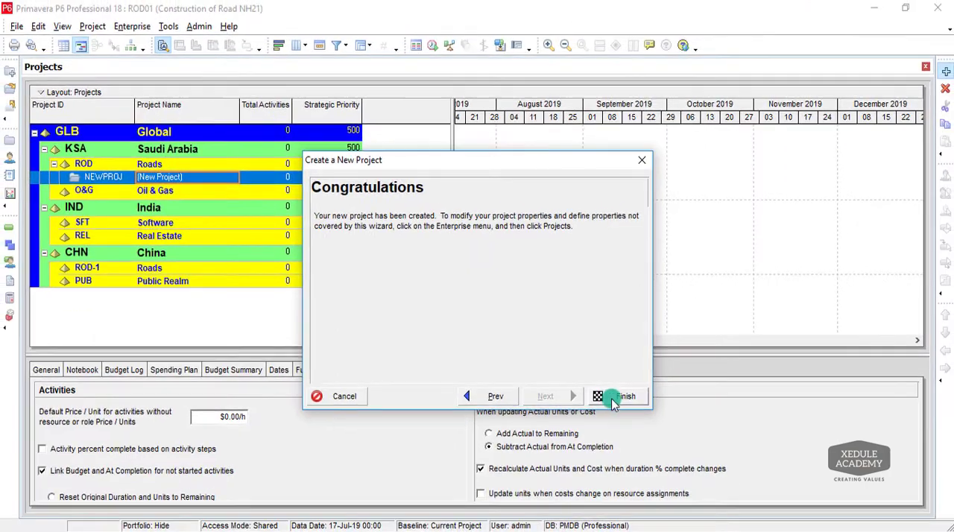
pyautogui.click(612, 400)
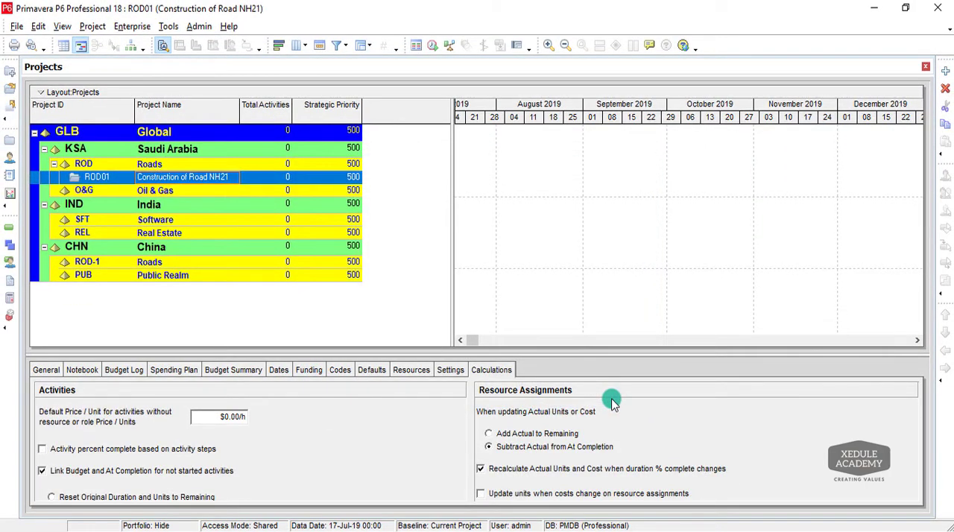
# Start a new project assigned to the Oil & Gas (O&G) EPS node under Saudi Arabia.
pyautogui.click(102, 192)
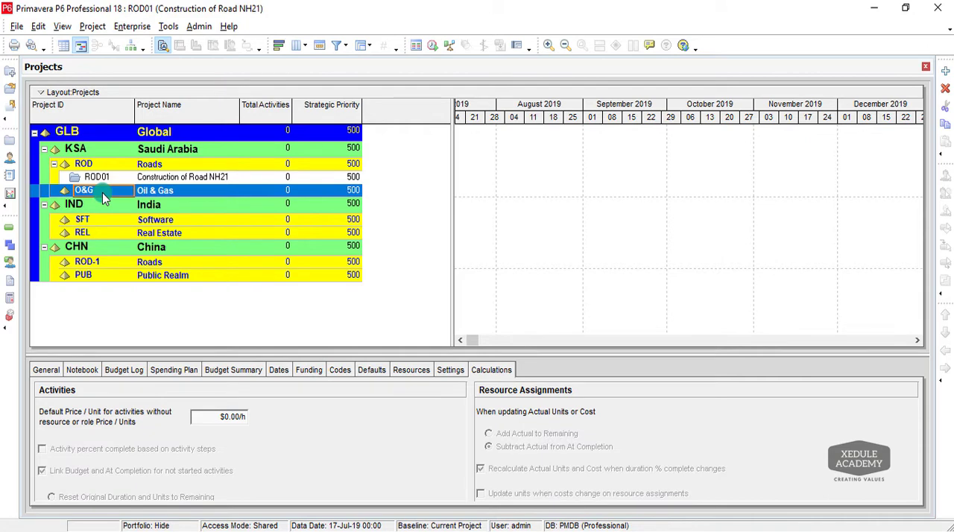
pyautogui.click(943, 71)
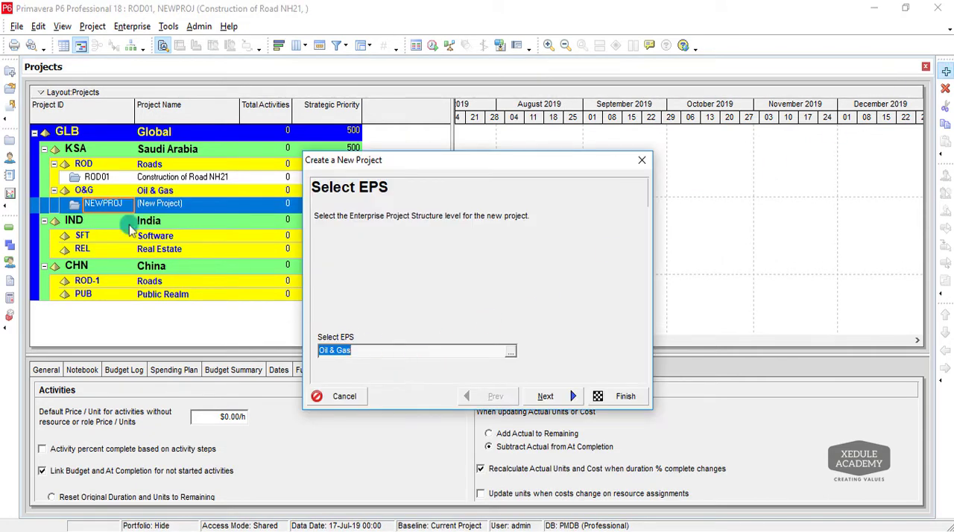
pyautogui.click(510, 351)
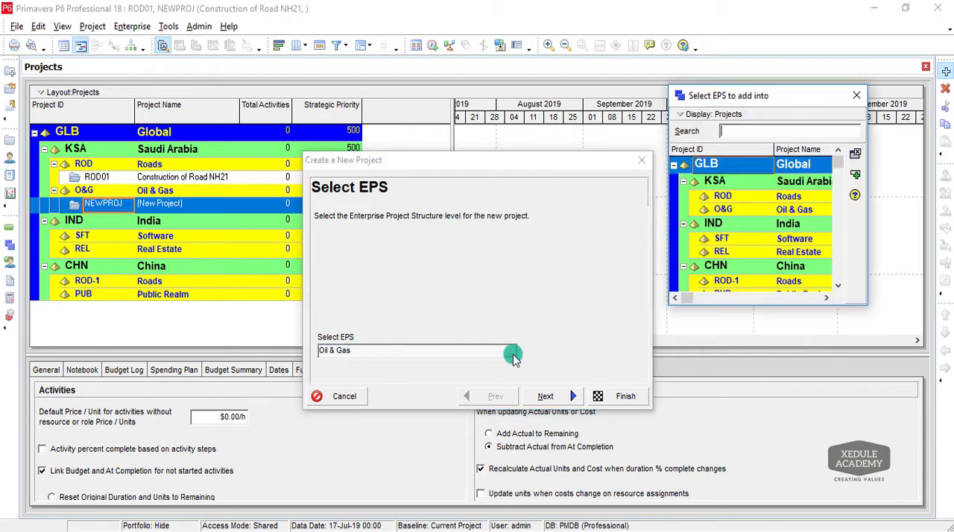
pyautogui.click(718, 239)
pyautogui.click(723, 209)
pyautogui.click(855, 174)
pyautogui.click(564, 397)
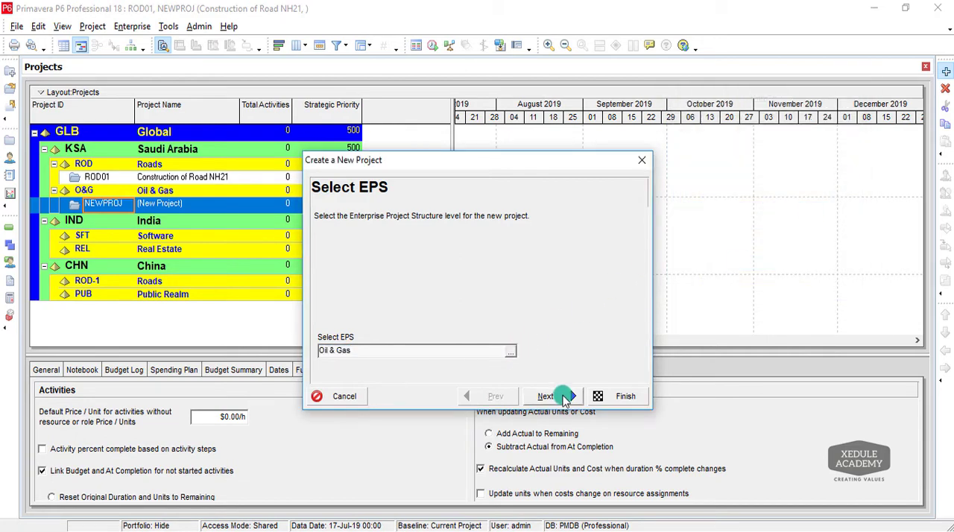
# Set the new Oil & Gas project's ID to O&G01.
pyautogui.click(359, 319)
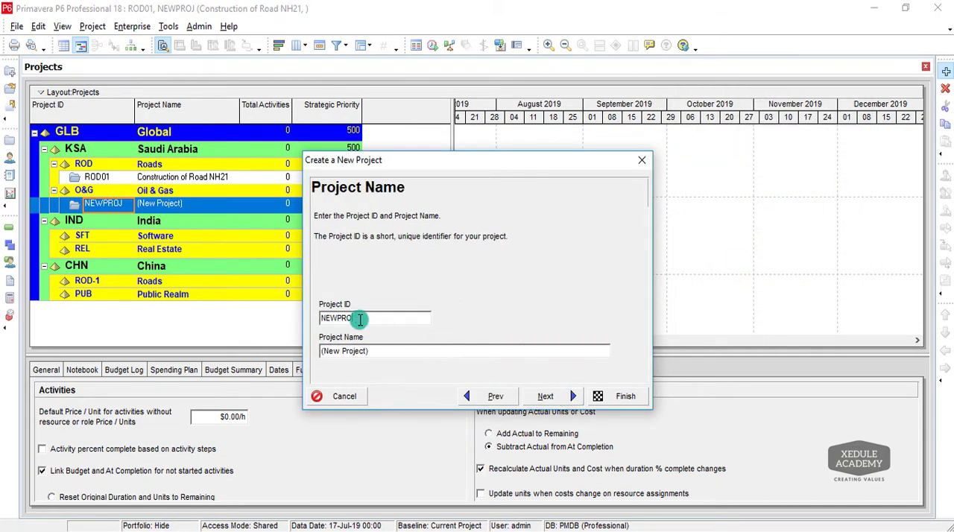
pyautogui.press('BackSpace')
pyautogui.press('BackSpace')
pyautogui.press('BackSpace')
pyautogui.press('BackSpace')
pyautogui.press('BackSpace')
pyautogui.press('BackSpace')
pyautogui.press('BackSpace')
pyautogui.write('O&G01')
# Name the project "CW/SW Project" and finish creating it with the default dates and remaining settings.
pyautogui.click(379, 347)
pyautogui.press('BackSpace')
pyautogui.press('BackSpace')
pyautogui.press('BackSpace')
pyautogui.press('BackSpace')
pyautogui.press('BackSpace')
pyautogui.press('BackSpace')
pyautogui.press('BackSpace')
pyautogui.press('BackSpace')
pyautogui.press('BackSpace')
pyautogui.press('BackSpace')
pyautogui.press('BackSpace')
pyautogui.press('BackSpace')
pyautogui.press('BackSpace')
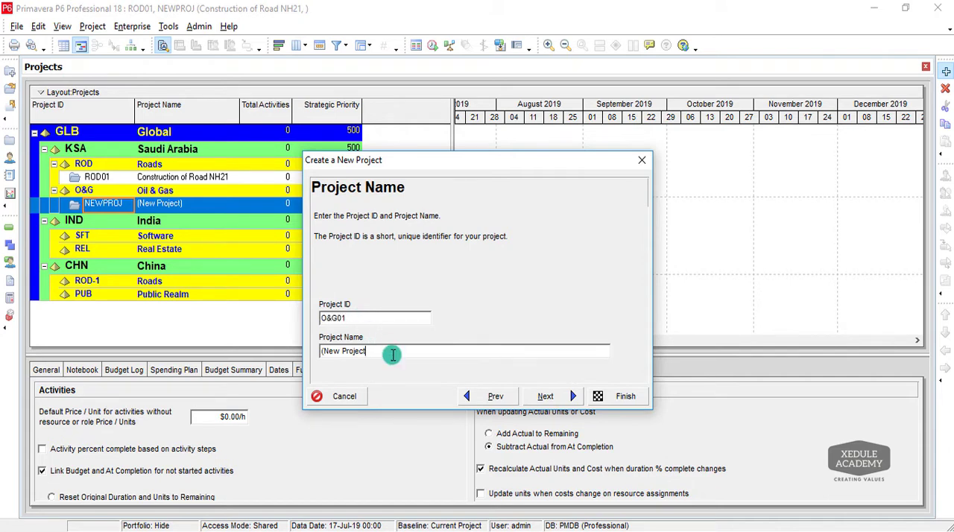
pyautogui.write('CW/SW Project')
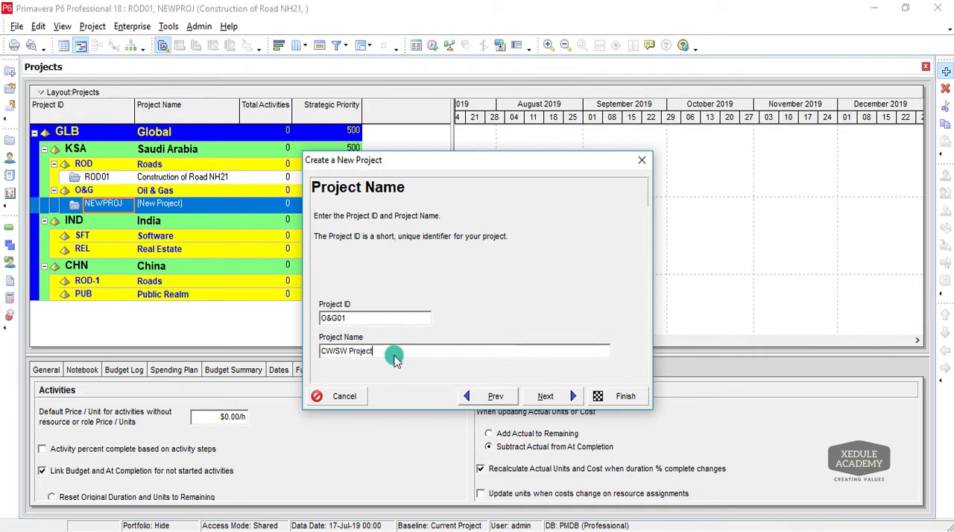
pyautogui.click(573, 395)
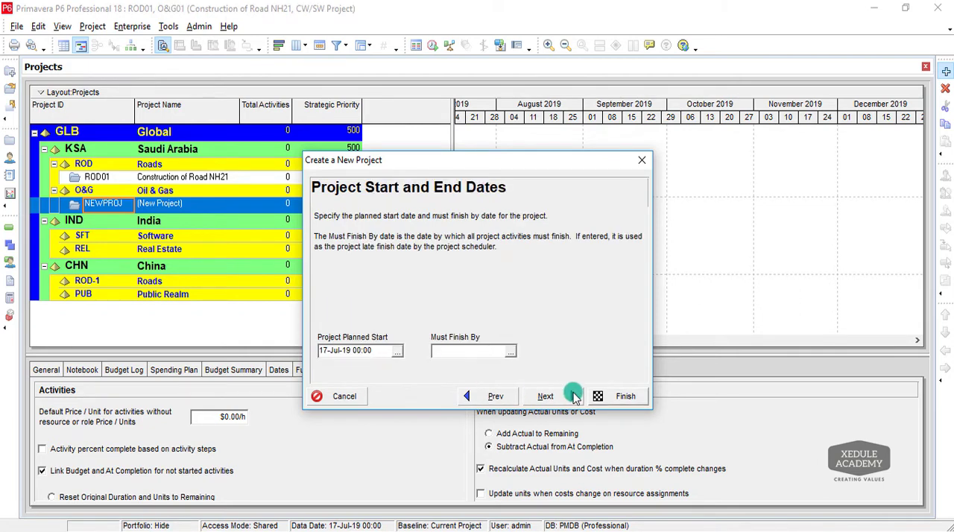
pyautogui.click(600, 396)
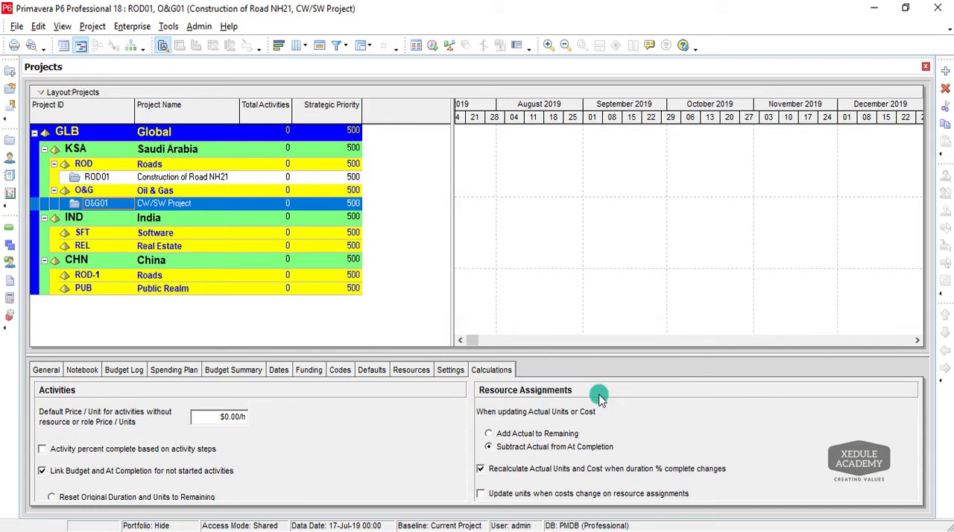
# Copy project O&G01 and paste it under the Oil & Gas EPS node, accepting the project and WBS copy options.
pyautogui.click(35, 204)
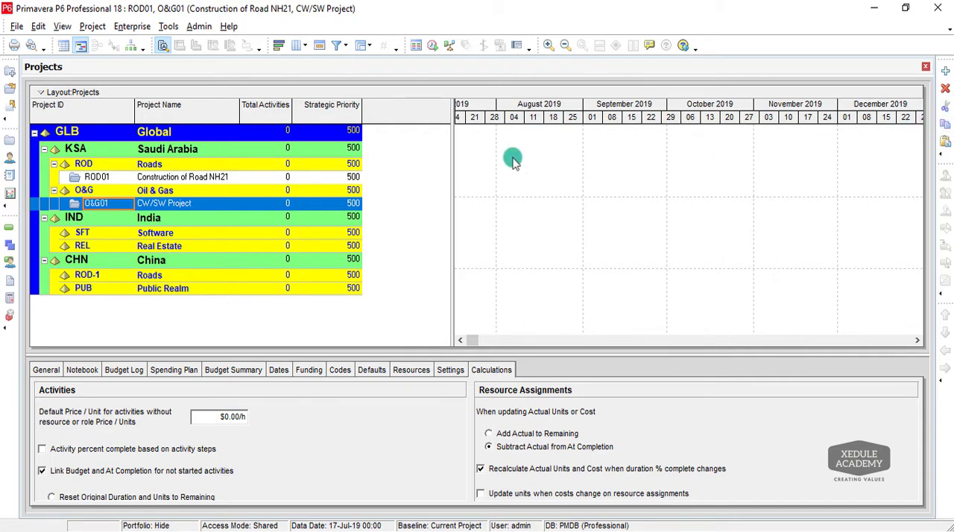
pyautogui.click(82, 191)
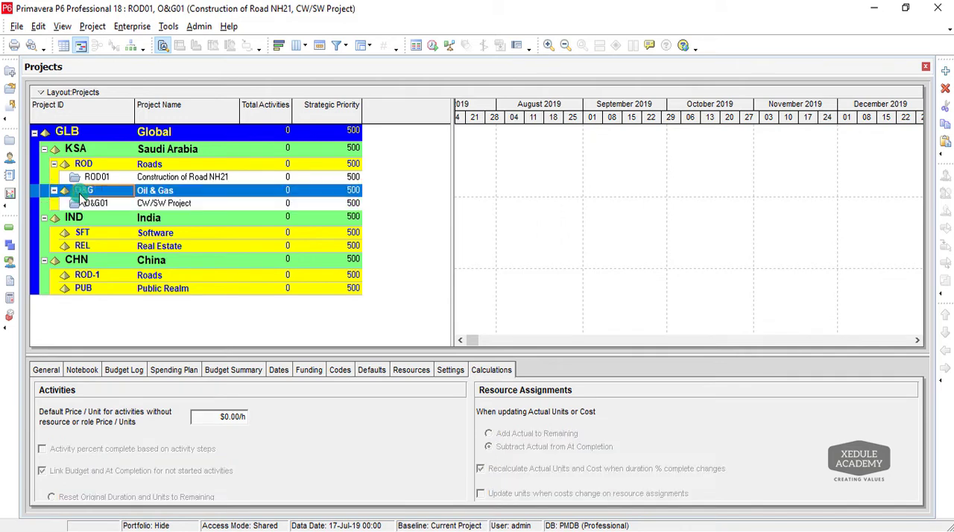
pyautogui.click(946, 143)
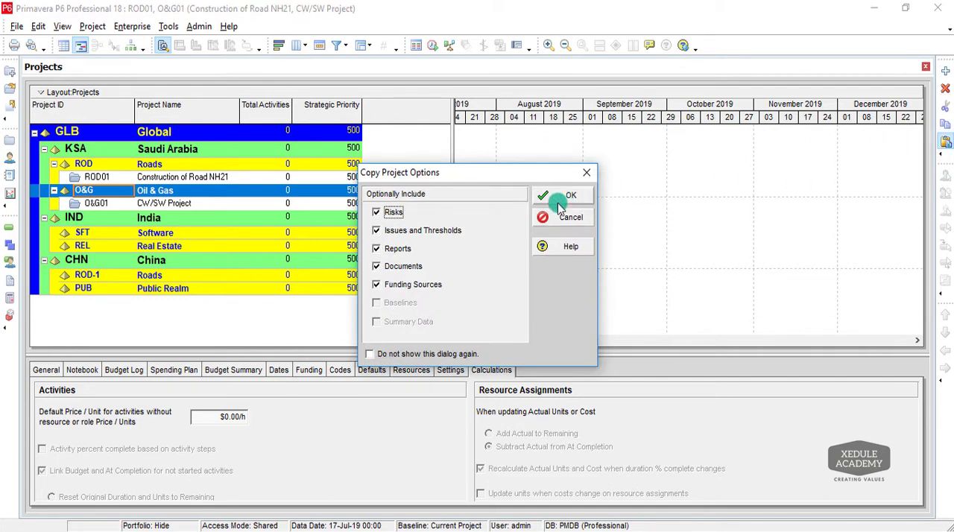
pyautogui.click(395, 248)
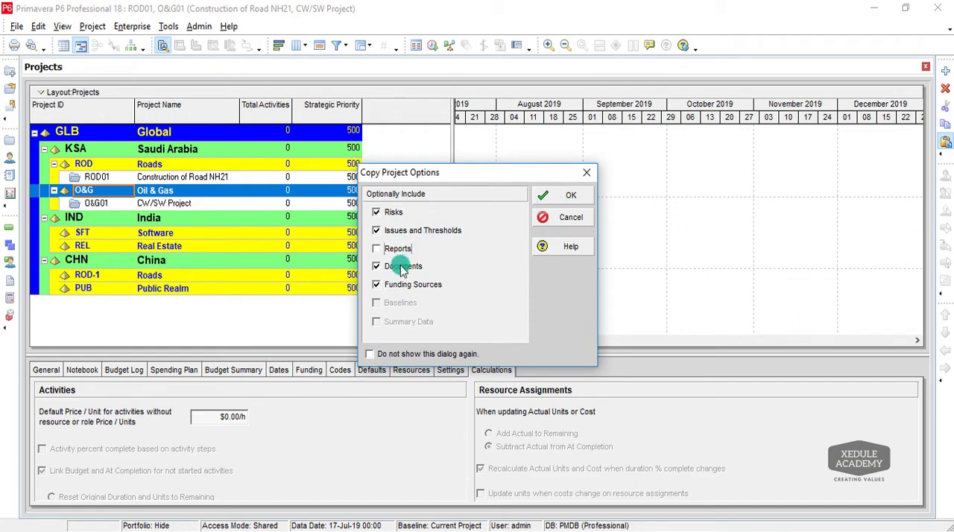
pyautogui.click(402, 269)
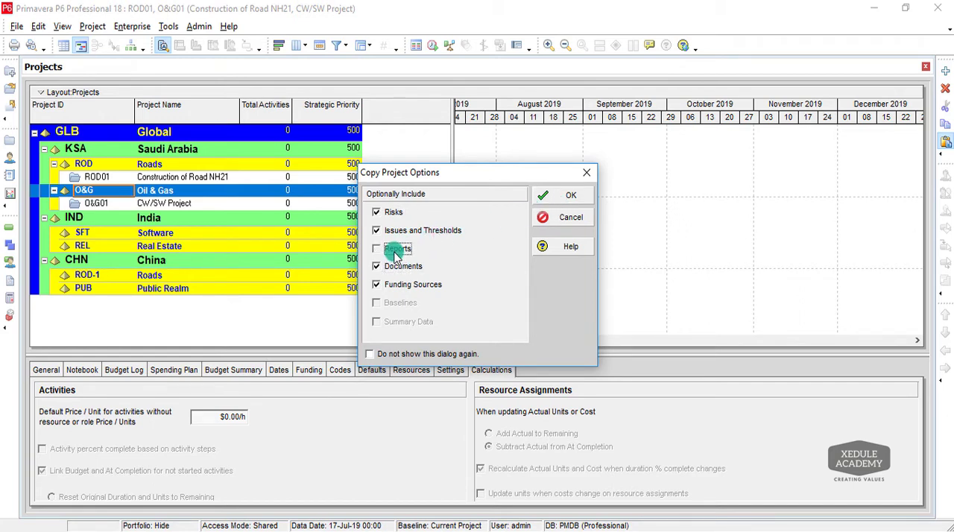
pyautogui.click(395, 248)
pyautogui.click(564, 197)
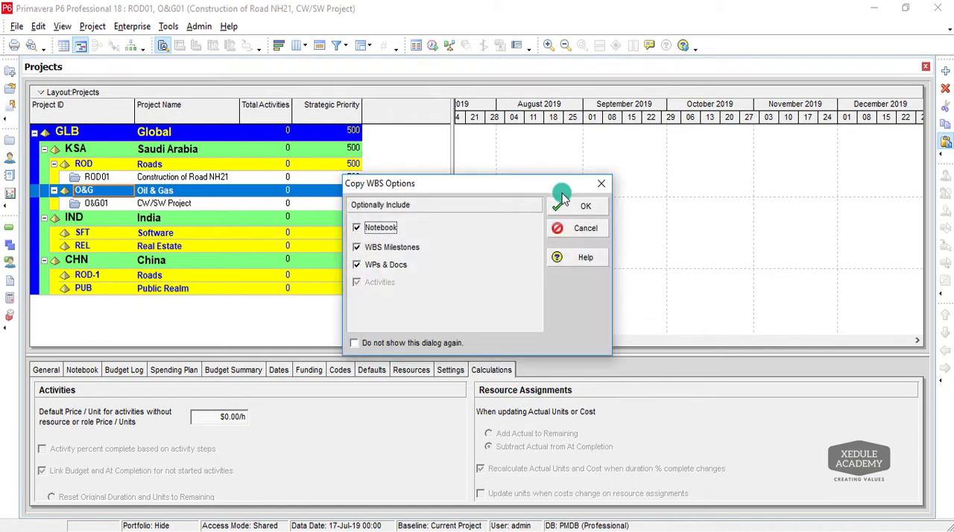
pyautogui.click(585, 206)
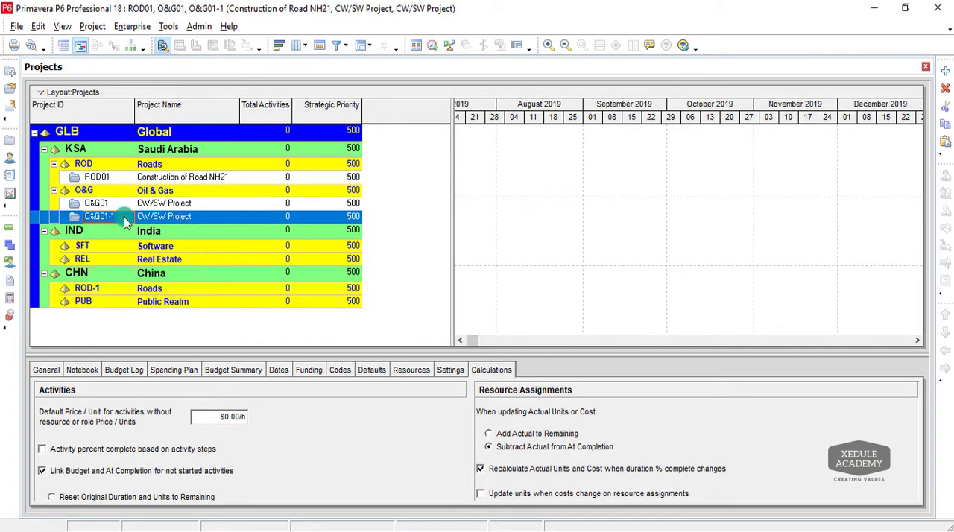
# Change the copied project's ID to O&G02.
pyautogui.click(126, 222)
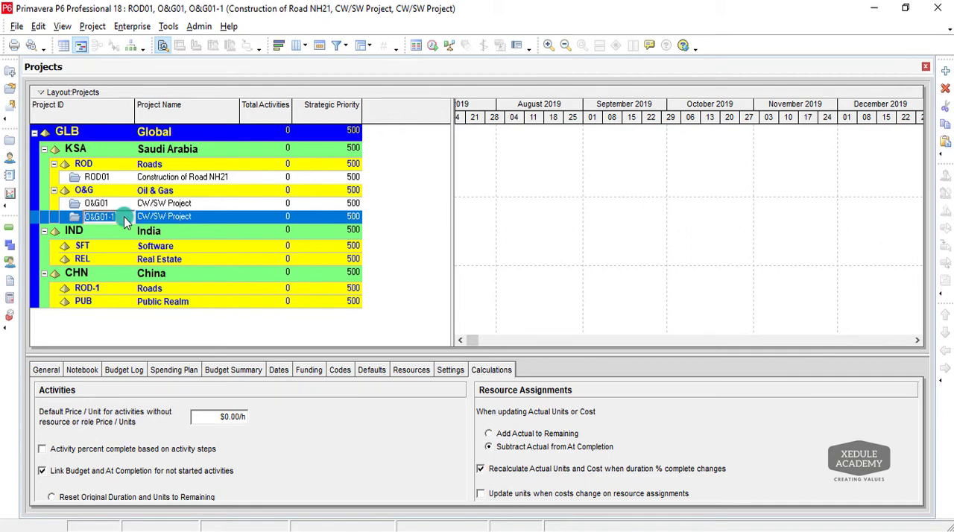
pyautogui.write('O&G02')
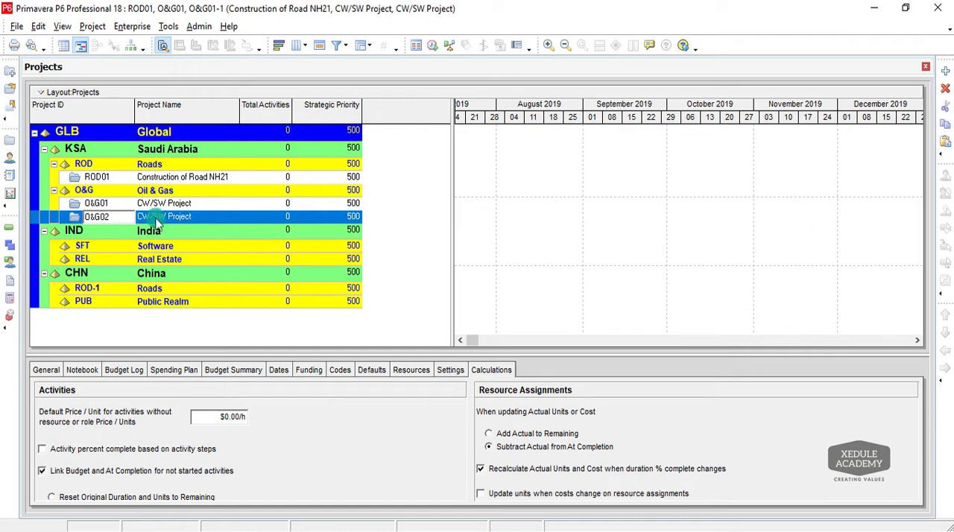
# Rename the copied project O&G02 as "Turbine Replacement Project".
pyautogui.click(198, 220)
pyautogui.click(198, 220)
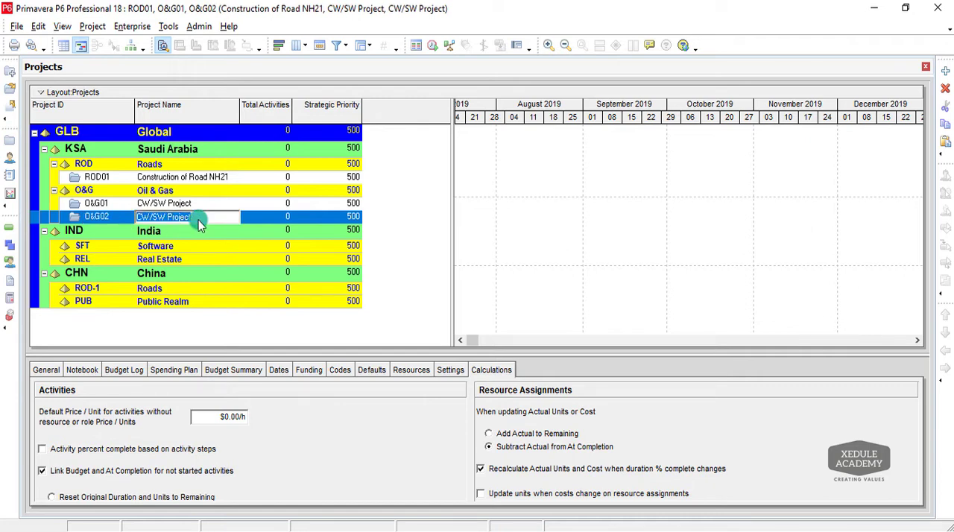
pyautogui.write('Tur')
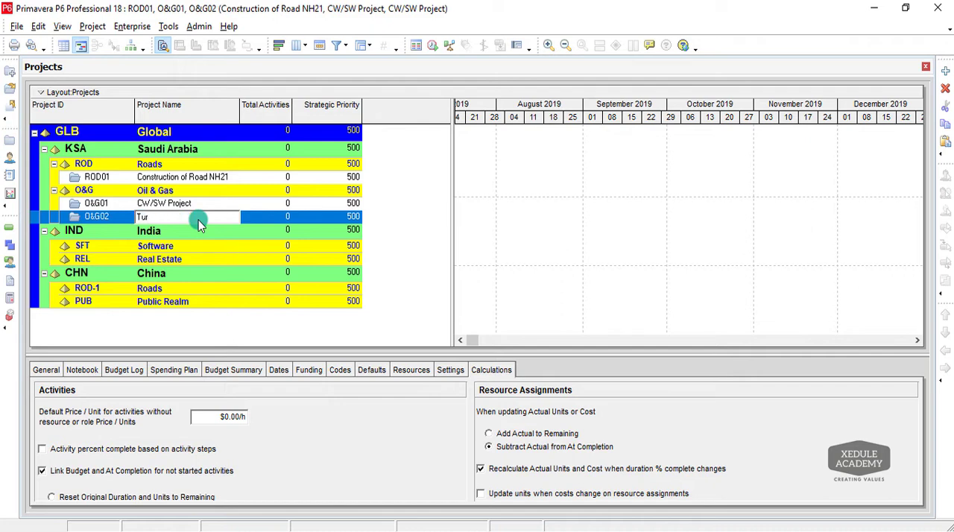
pyautogui.write('bine replacement Project')
pyautogui.click(199, 236)
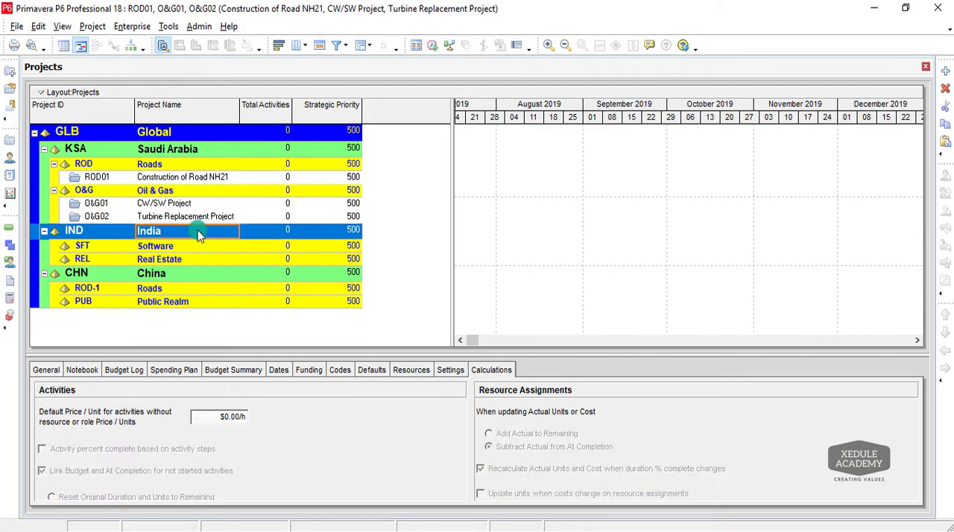
# Start a new project under the Software EPS node of India with the project ID SFT01.
pyautogui.click(182, 247)
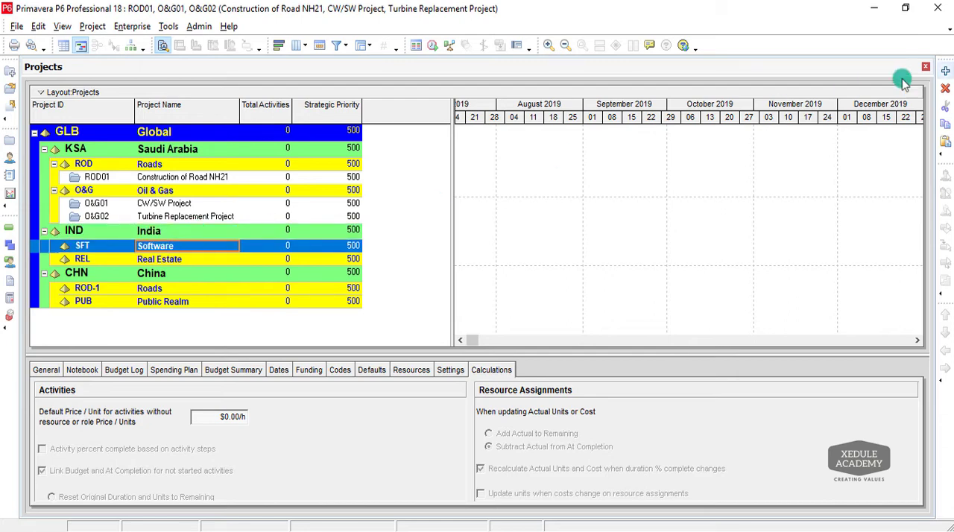
pyautogui.click(945, 70)
pyautogui.click(510, 350)
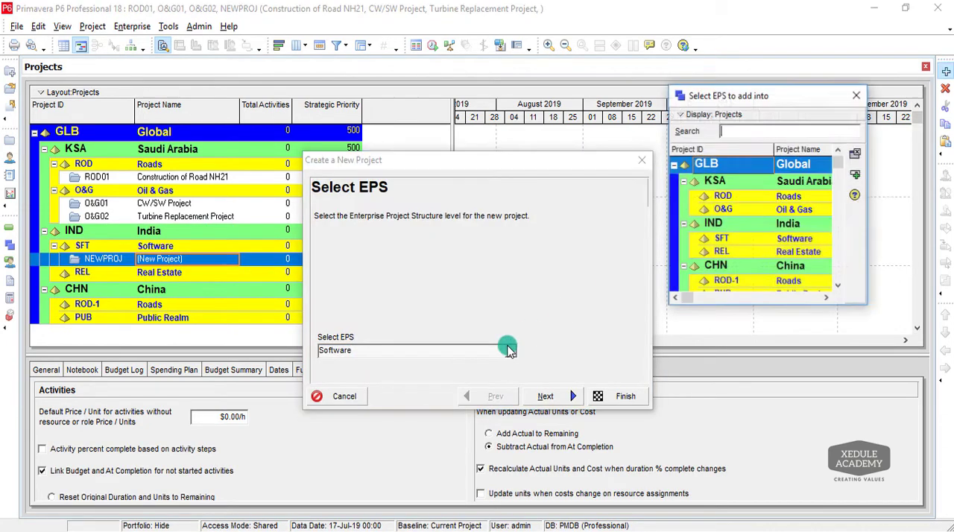
pyautogui.doubleClick(727, 238)
pyautogui.click(548, 395)
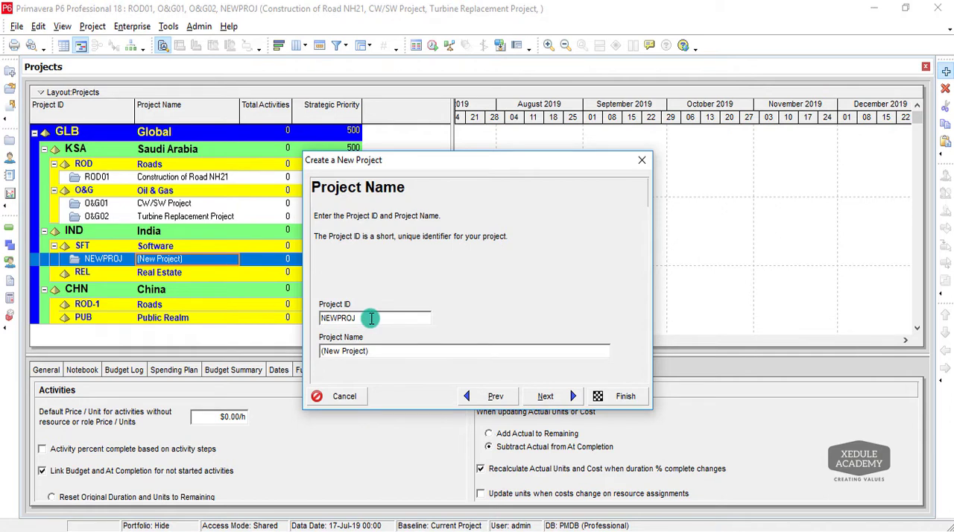
pyautogui.press('BackSpace')
pyautogui.press('BackSpace')
pyautogui.press('BackSpace')
pyautogui.press('BackSpace')
pyautogui.press('BackSpace')
pyautogui.press('BackSpace')
pyautogui.write('SFT01')
# Name the project "Development of Payroll Automation" and finish creating it with the remaining default settings.
pyautogui.click(399, 351)
pyautogui.press('BackSpace')
pyautogui.press('BackSpace')
pyautogui.press('BackSpace')
pyautogui.press('BackSpace')
pyautogui.press('BackSpace')
pyautogui.press('BackSpace')
pyautogui.press('BackSpace')
pyautogui.press('BackSpace')
pyautogui.press('BackSpace')
pyautogui.press('BackSpace')
pyautogui.press('BackSpace')
pyautogui.press('BackSpace')
pyautogui.press('BackSpace')
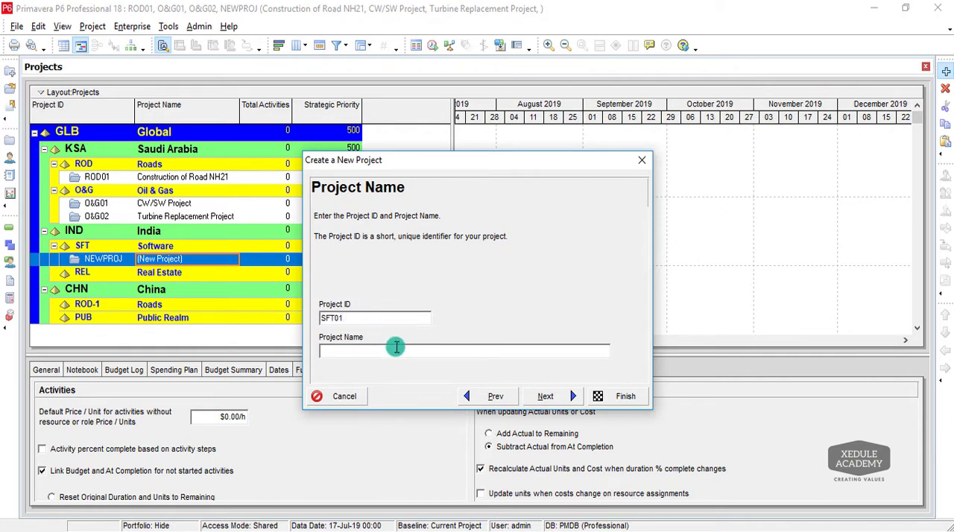
pyautogui.write('Development of Payroll Automation')
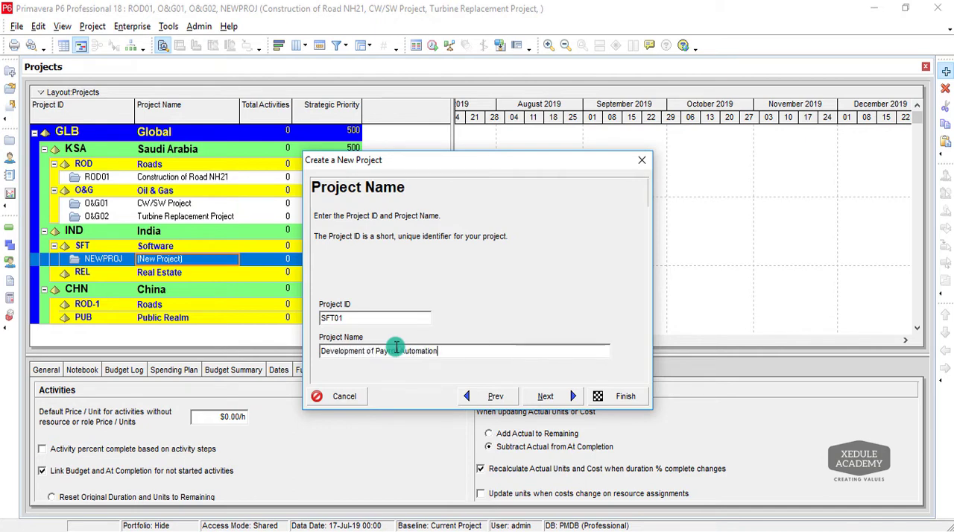
pyautogui.click(625, 397)
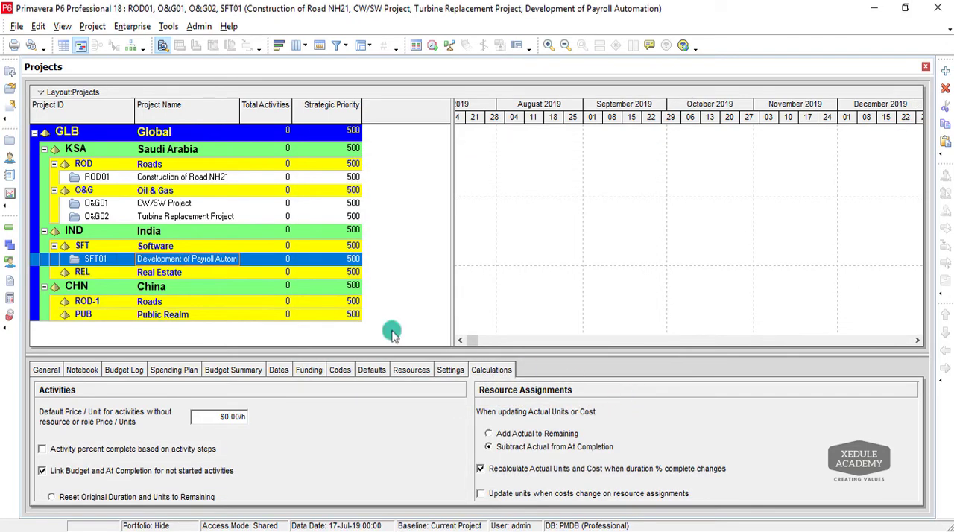
# Start a new project under the Real Estate EPS node with the project ID REL01.
pyautogui.click(178, 272)
pyautogui.click(946, 71)
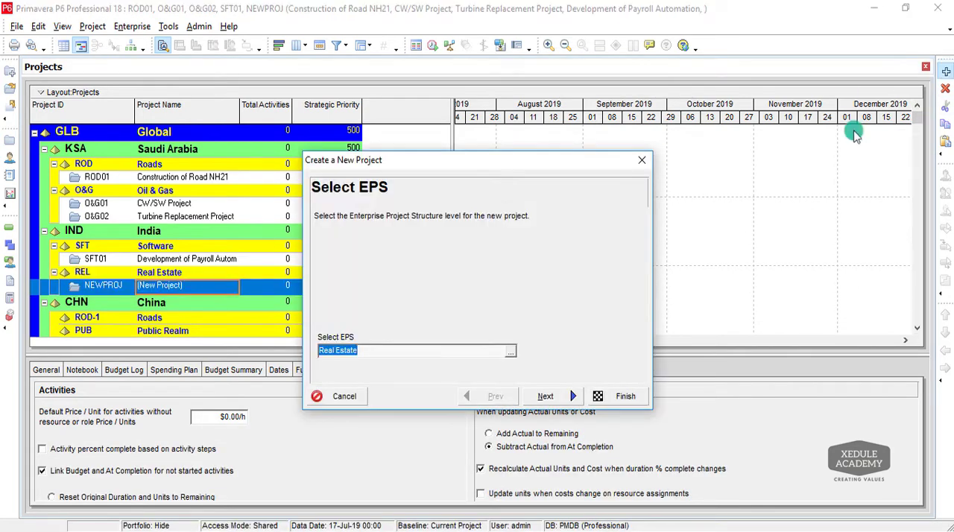
pyautogui.click(569, 397)
pyautogui.click(363, 314)
pyautogui.press('BackSpace')
pyautogui.press('BackSpace')
pyautogui.press('BackSpace')
pyautogui.press('BackSpace')
pyautogui.press('BackSpace')
pyautogui.press('BackSpace')
pyautogui.press('BackSpace')
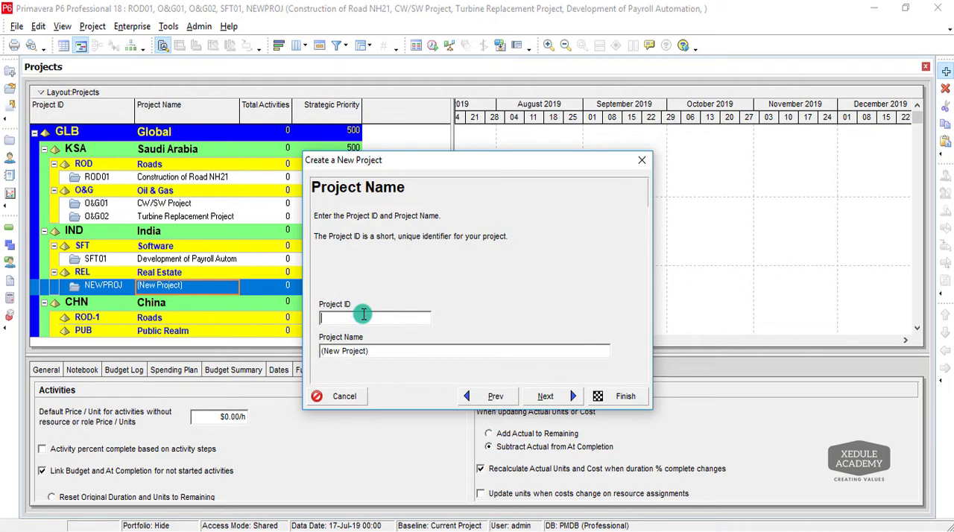
pyautogui.write('REL01')
# Name the project "Construction of Flemingo Apartments" and finish creating it with the default dates and settings.
pyautogui.click(401, 352)
pyautogui.press('BackSpace')
pyautogui.press('BackSpace')
pyautogui.press('BackSpace')
pyautogui.press('BackSpace')
pyautogui.press('BackSpace')
pyautogui.press('BackSpace')
pyautogui.press('BackSpace')
pyautogui.press('BackSpace')
pyautogui.press('BackSpace')
pyautogui.press('BackSpace')
pyautogui.press('BackSpace')
pyautogui.press('BackSpace')
pyautogui.press('BackSpace')
pyautogui.write('Rea')
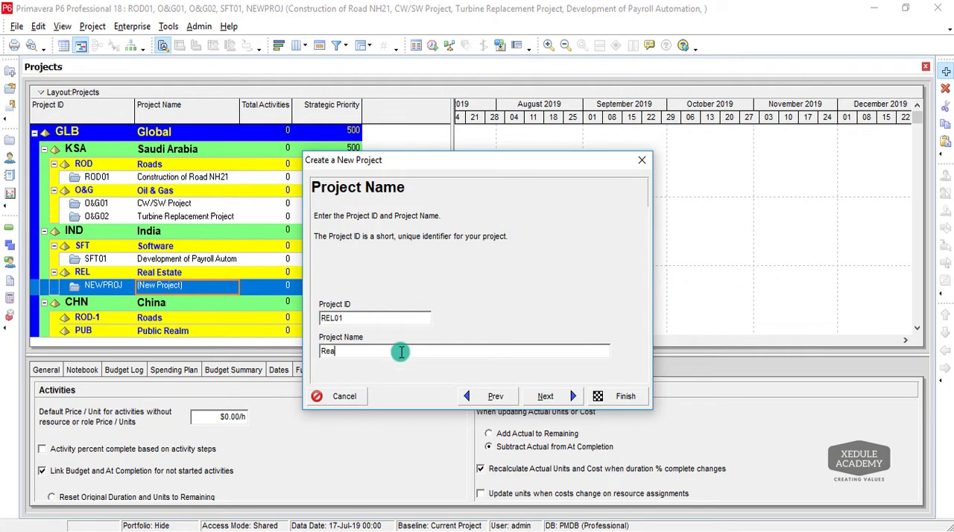
pyautogui.write('l')
pyautogui.press('BackSpace')
pyautogui.press('BackSpace')
pyautogui.press('BackSpace')
pyautogui.press('BackSpace')
pyautogui.write('Construction of Fleming Apartme')
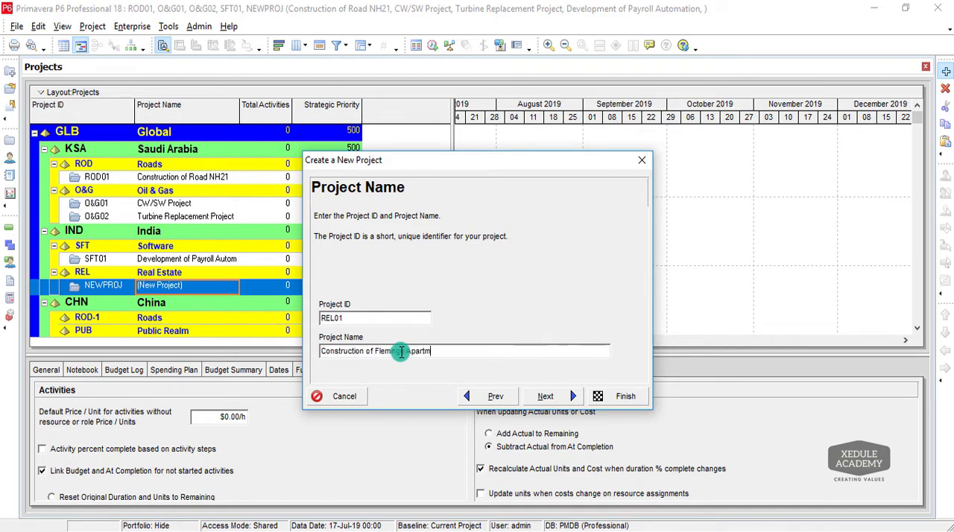
pyautogui.write('nts')
pyautogui.click(546, 396)
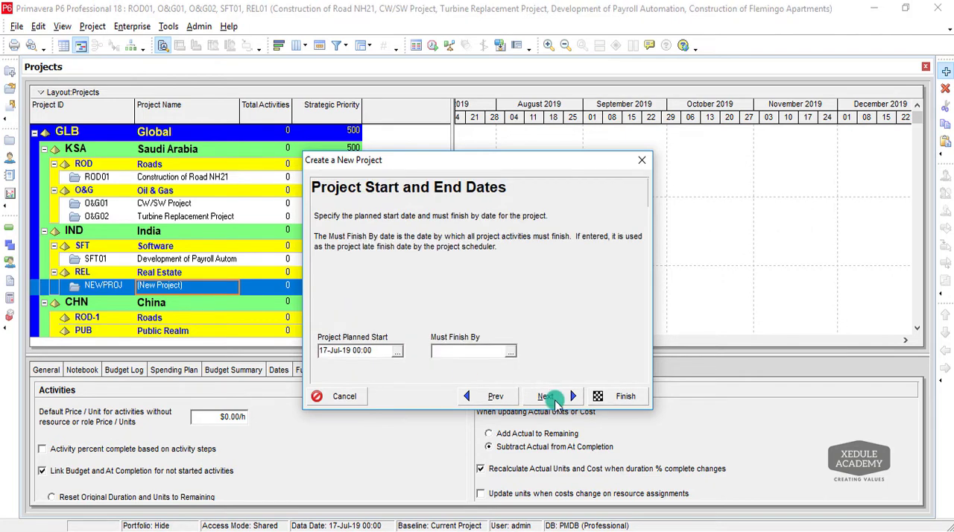
pyautogui.click(598, 398)
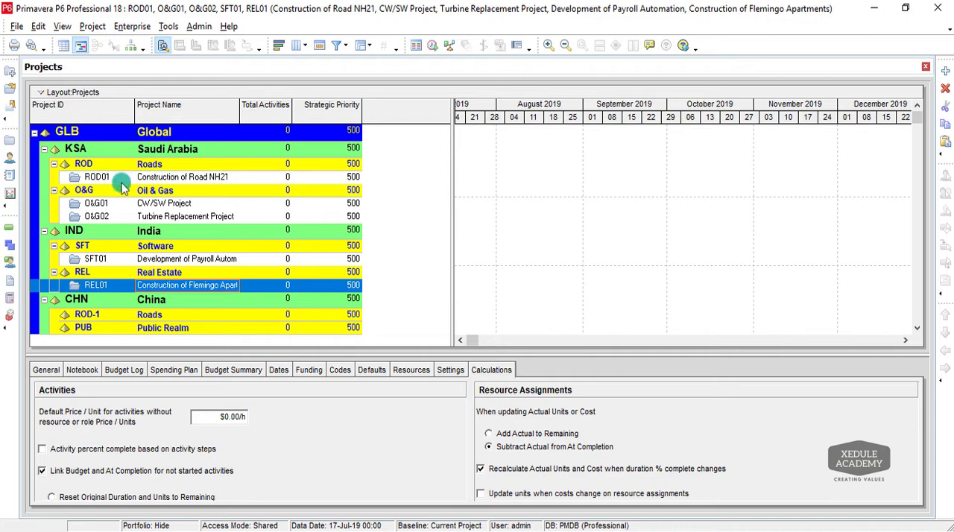
# Copy project ROD01 and paste it under China's Roads EPS node, accepting the default copy options.
pyautogui.click(89, 176)
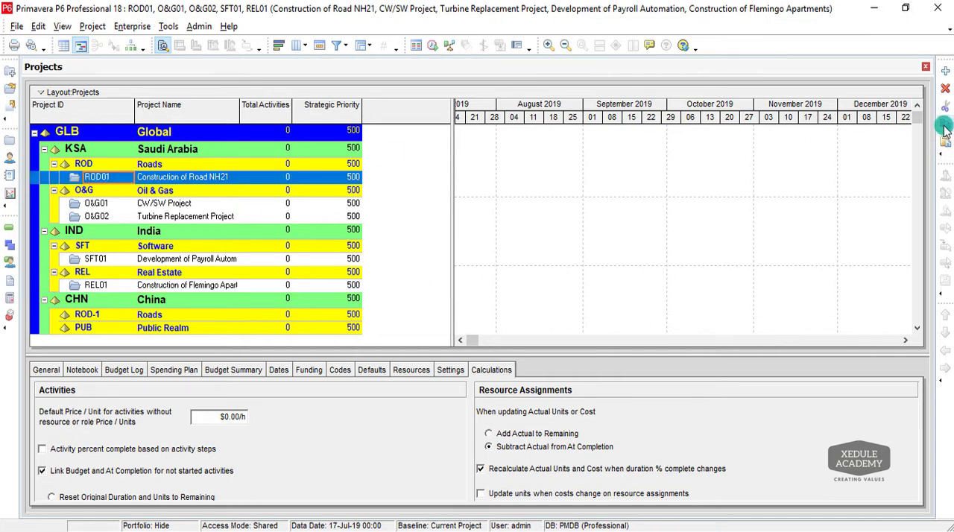
pyautogui.click(84, 314)
pyautogui.click(945, 148)
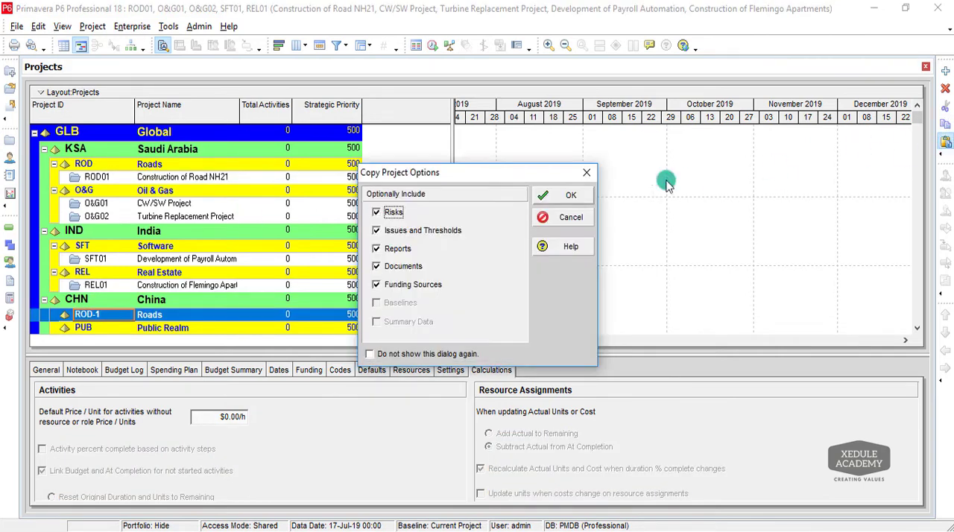
pyautogui.click(564, 194)
pyautogui.click(564, 194)
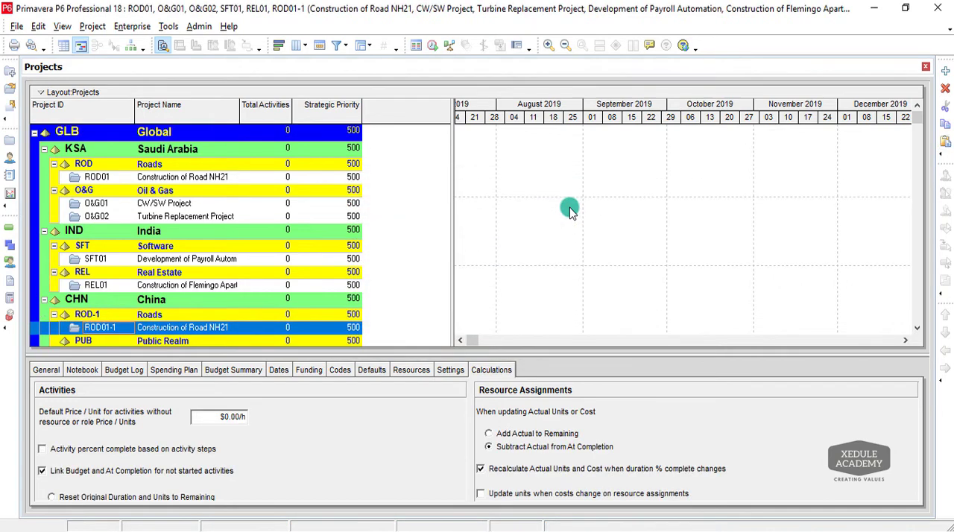
# Change the copied road project's ID to ROD04 and its name to "Construction of Road SH44".
pyautogui.click(125, 326)
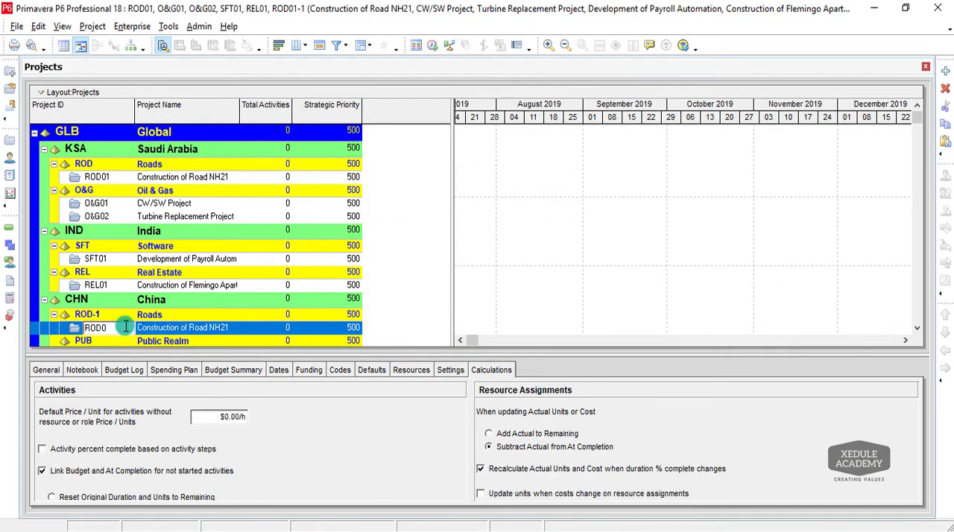
pyautogui.write('4')
pyautogui.click(231, 329)
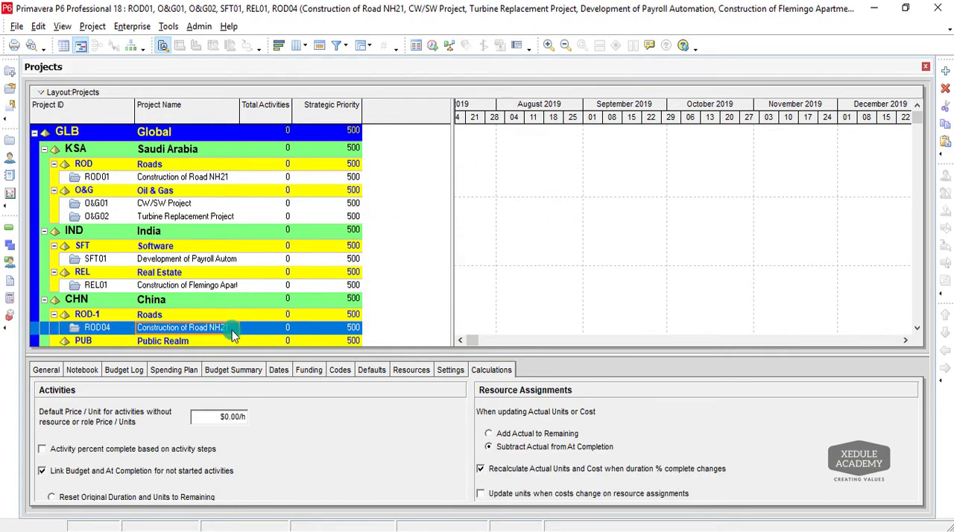
pyautogui.click(231, 330)
pyautogui.click(215, 330)
pyautogui.press('BackSpace')
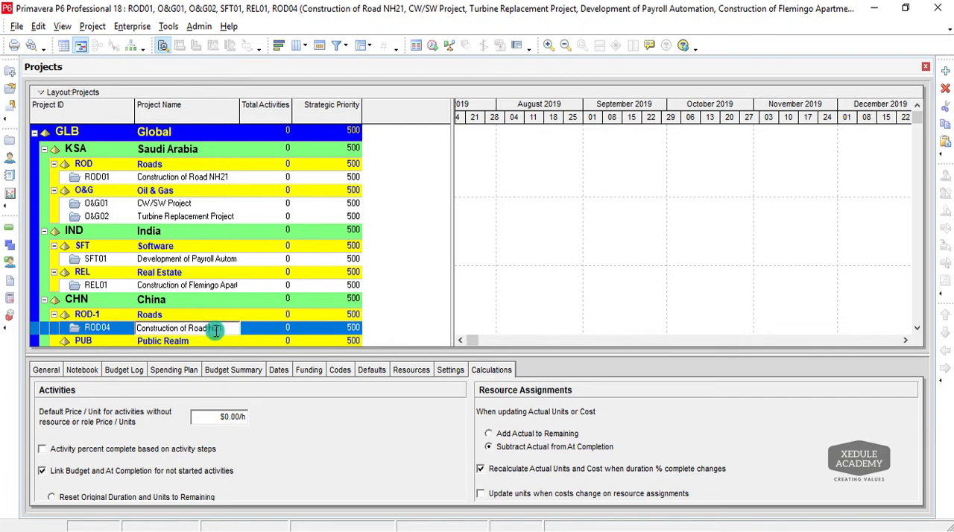
pyautogui.write('SH4')
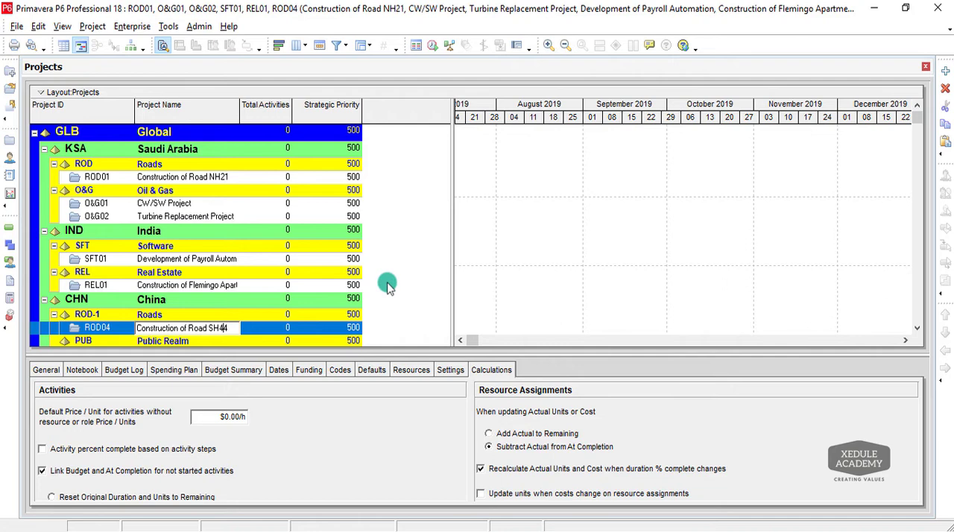
pyautogui.click(915, 122)
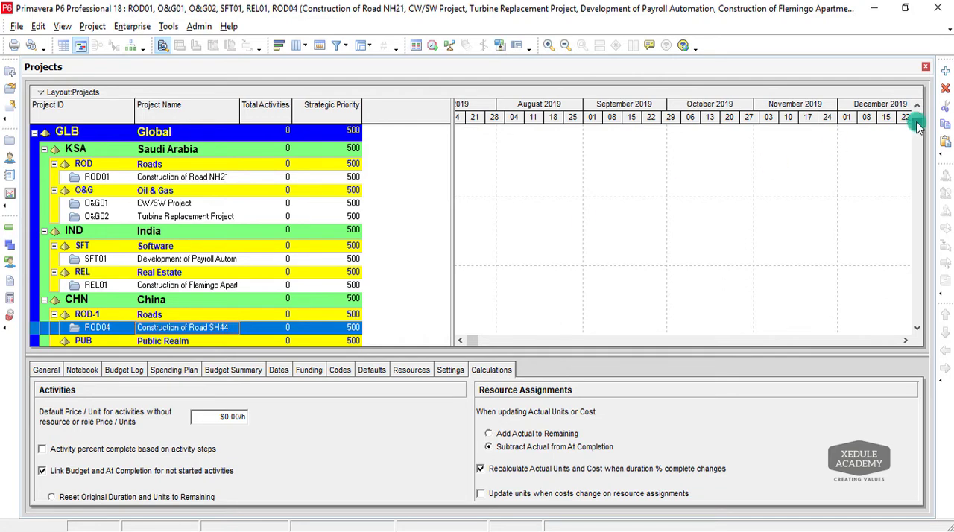
# Start a new project under the Public Realm EPS node with the project ID PUB01.
pyautogui.click(916, 322)
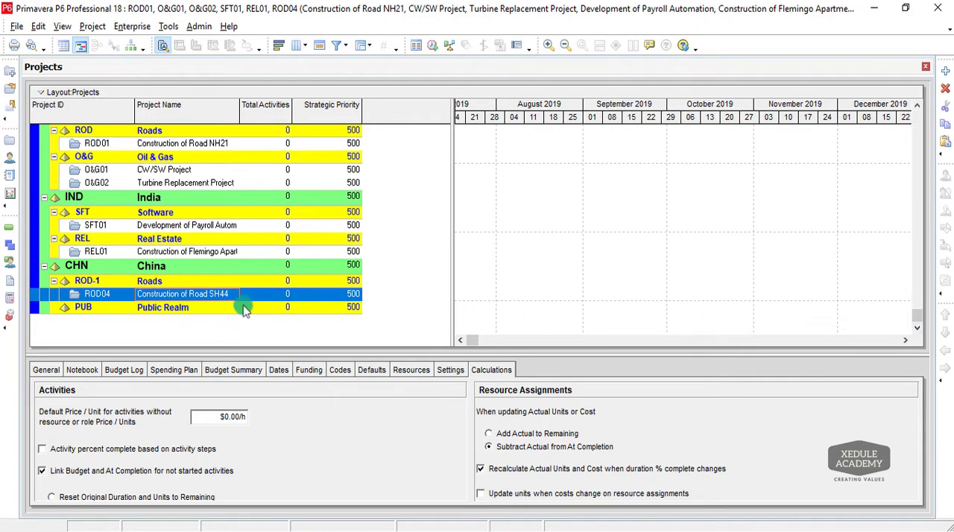
pyautogui.click(76, 307)
pyautogui.click(945, 70)
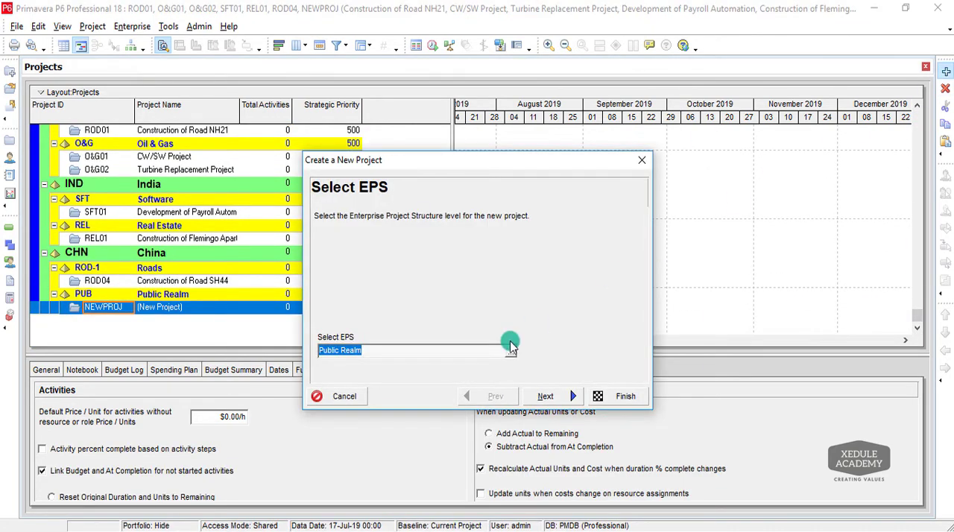
pyautogui.click(545, 396)
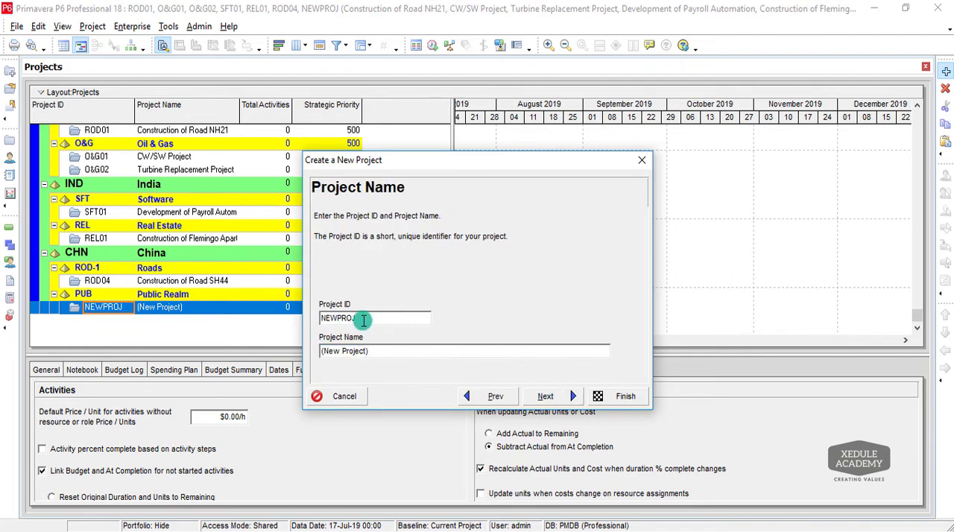
pyautogui.doubleClick(362, 320)
pyautogui.press('BackSpace')
pyautogui.write('PUB01')
# Name the project "Contsruction of Shangai Park" and finish creating it with the remaining default settings.
pyautogui.doubleClick(394, 348)
pyautogui.press('BackSpace')
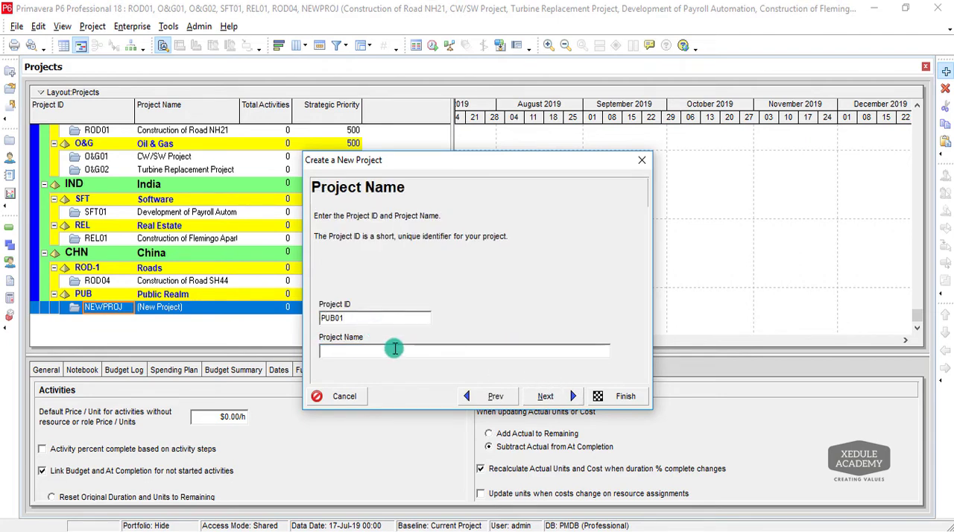
pyautogui.write('Cons')
pyautogui.press('BackSpace')
pyautogui.press('BackSpace')
pyautogui.write('ntsruction of ')
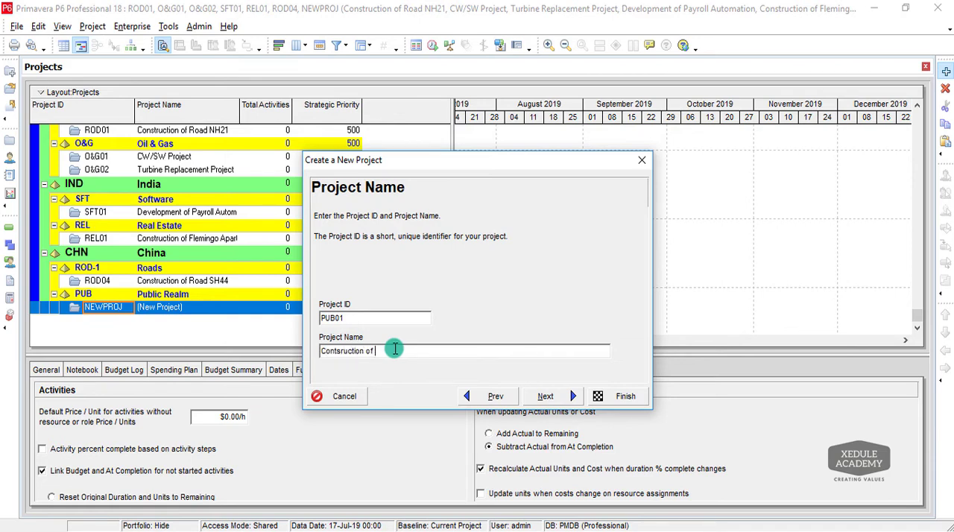
pyautogui.write('Shanghai Park')
pyautogui.click(630, 396)
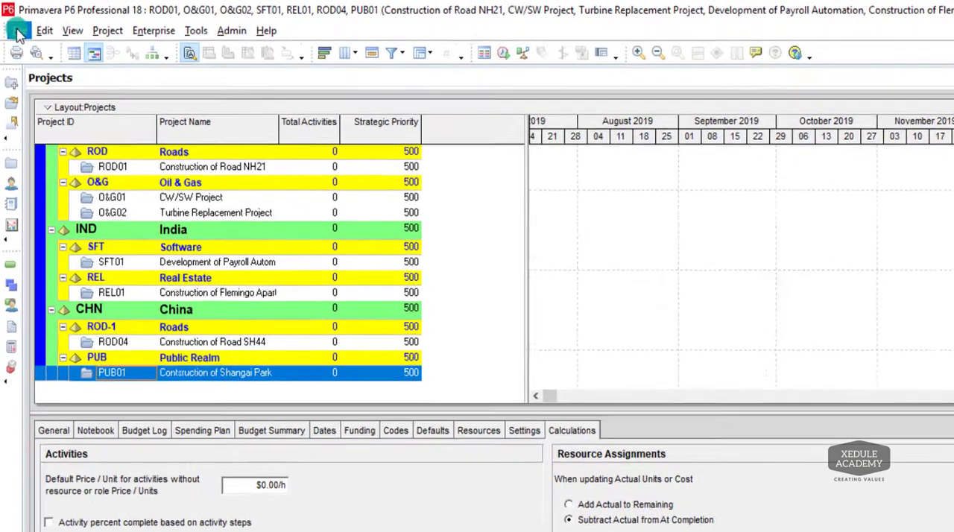
# Close all open projects and confirm the closing.
pyautogui.click(16, 28)
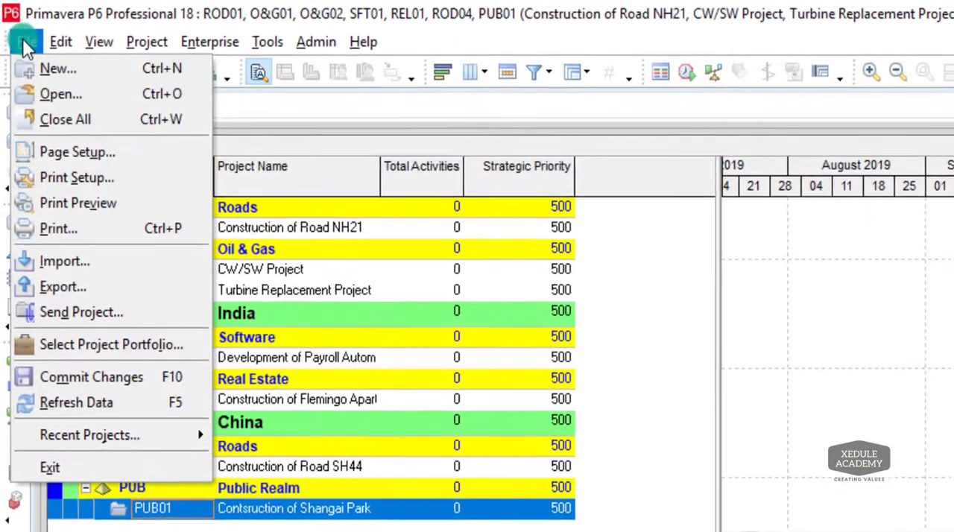
pyautogui.click(85, 118)
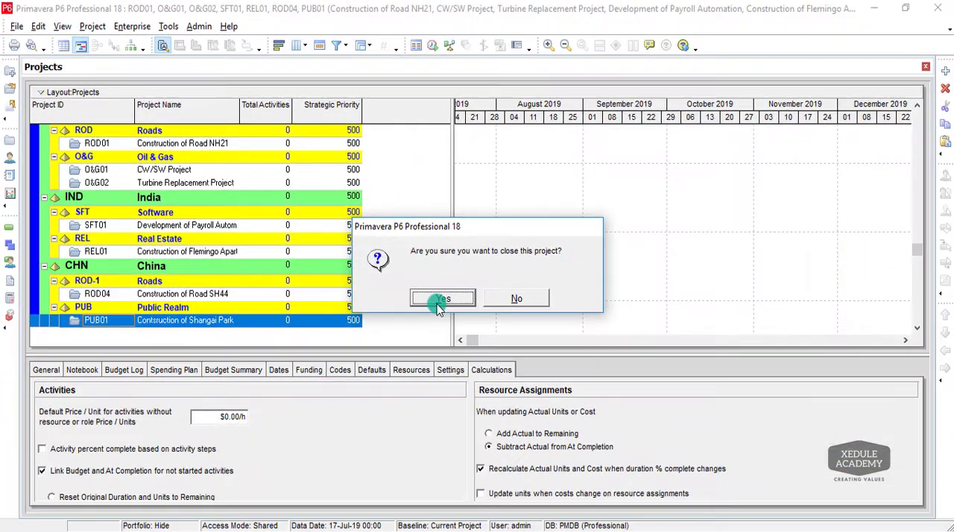
pyautogui.click(713, 478)
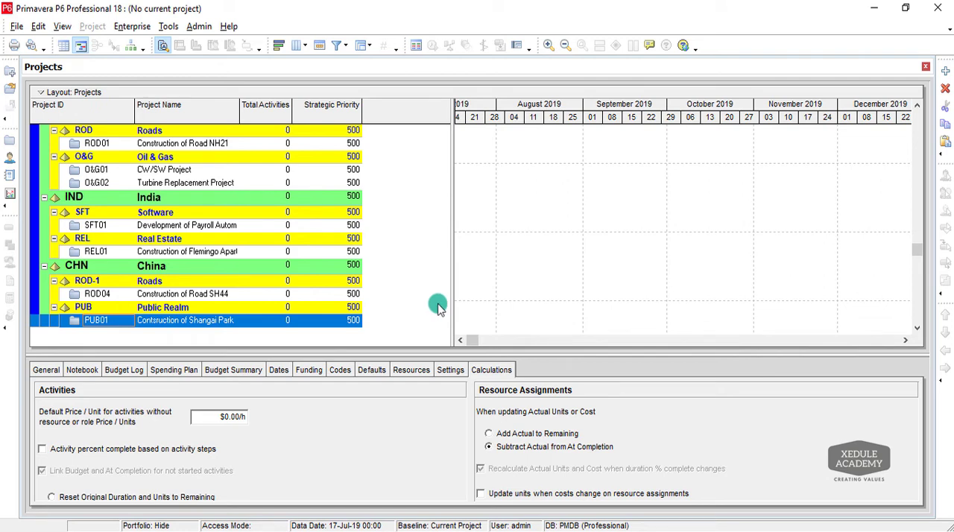
# Delete project O&G02, Turbine Replacement Project, from the Oil & Gas EPS node and confirm the deletion.
pyautogui.scroll(2, 862, 252)
pyautogui.click(80, 220)
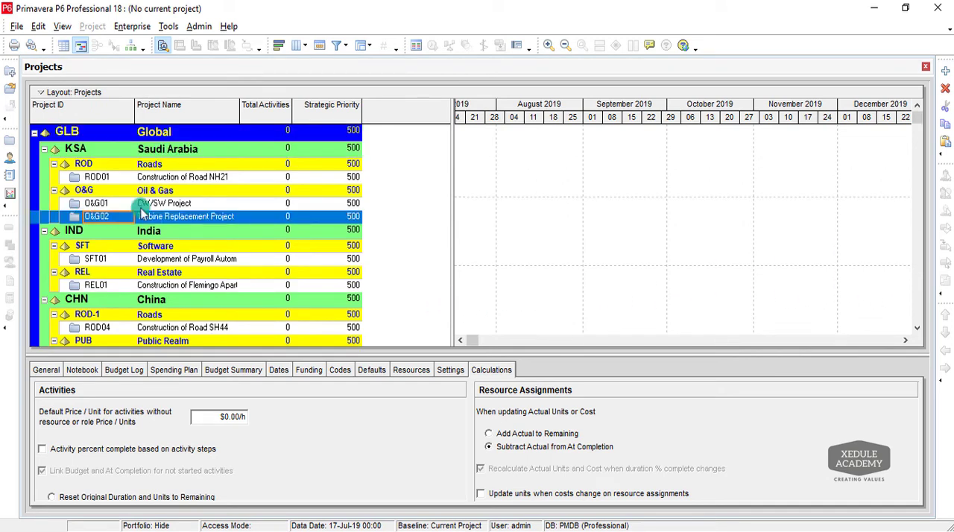
pyautogui.click(944, 88)
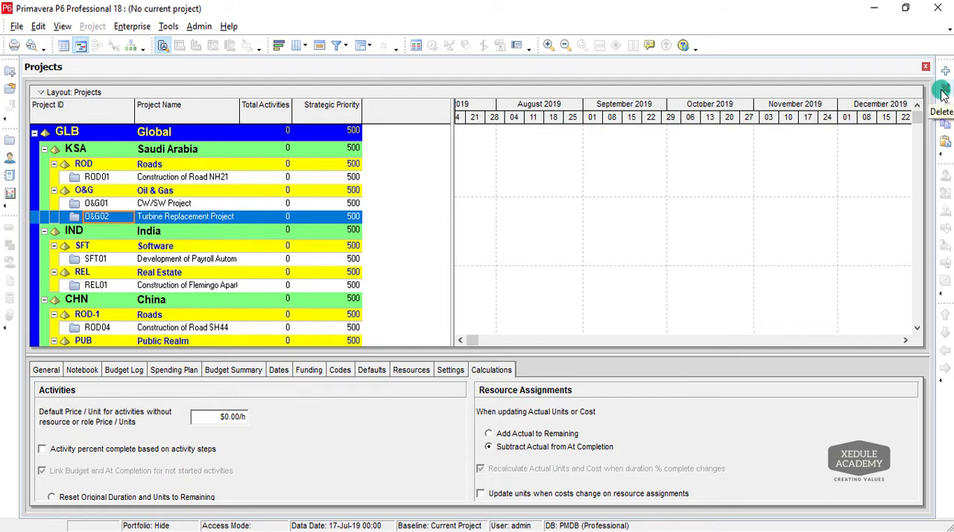
pyautogui.click(943, 89)
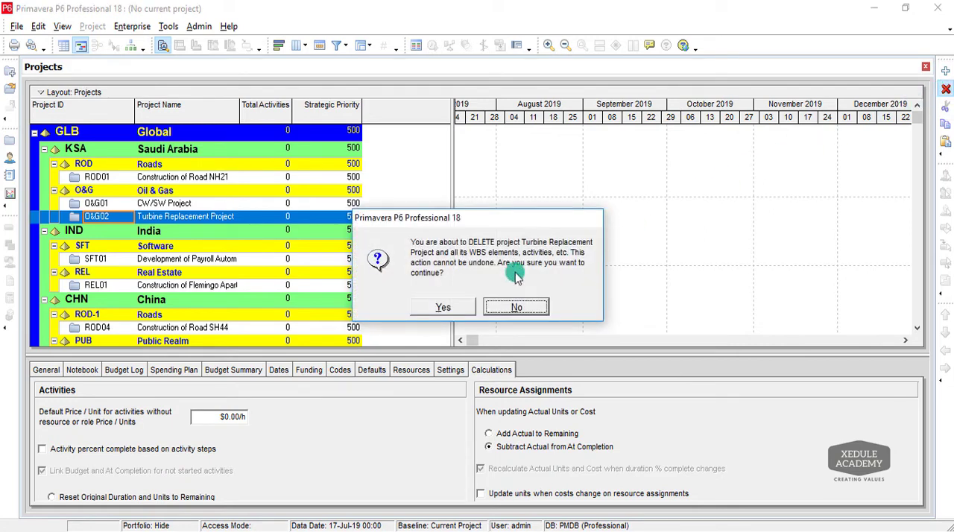
pyautogui.click(443, 306)
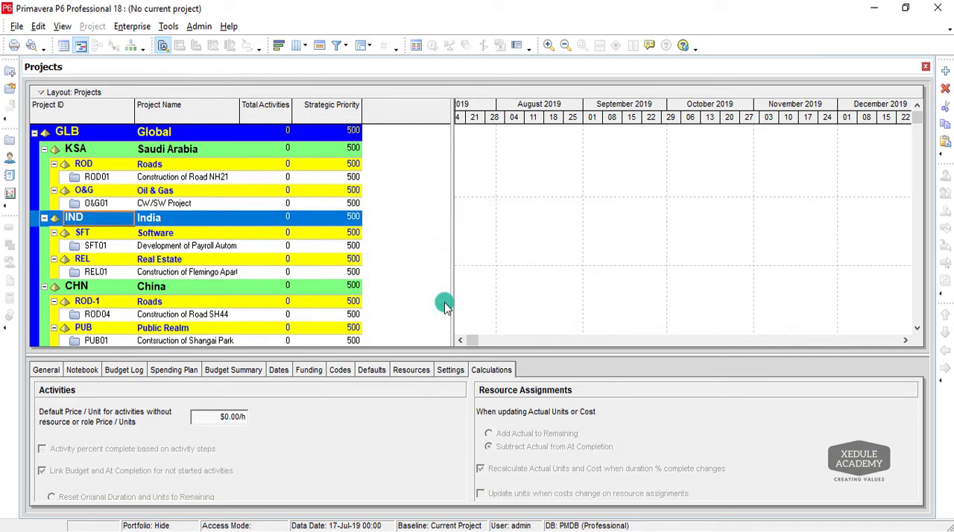
# Move project REL01 from the Real Estate EPS node to the Oil & Gas node under Saudi Arabia.
pyautogui.click(56, 274)
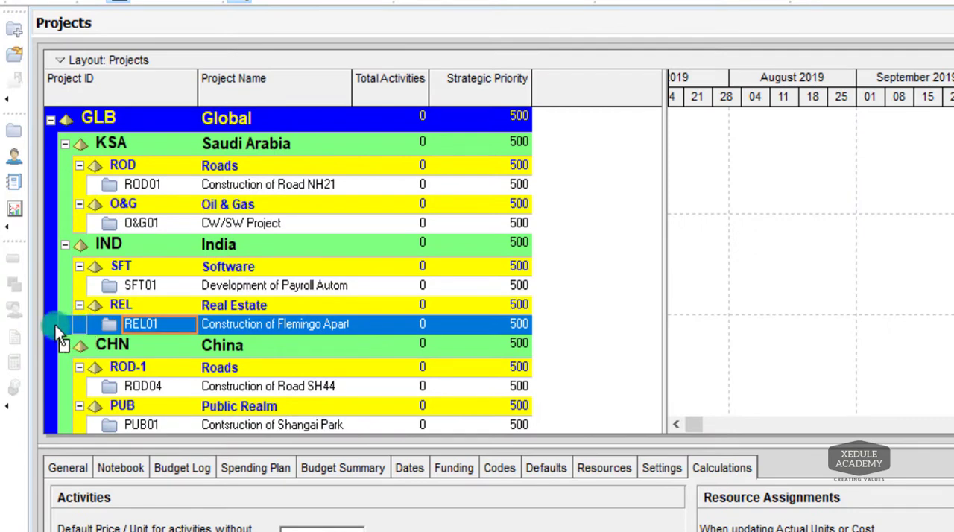
pyautogui.moveTo(55, 325); pyautogui.dragTo(51, 229)
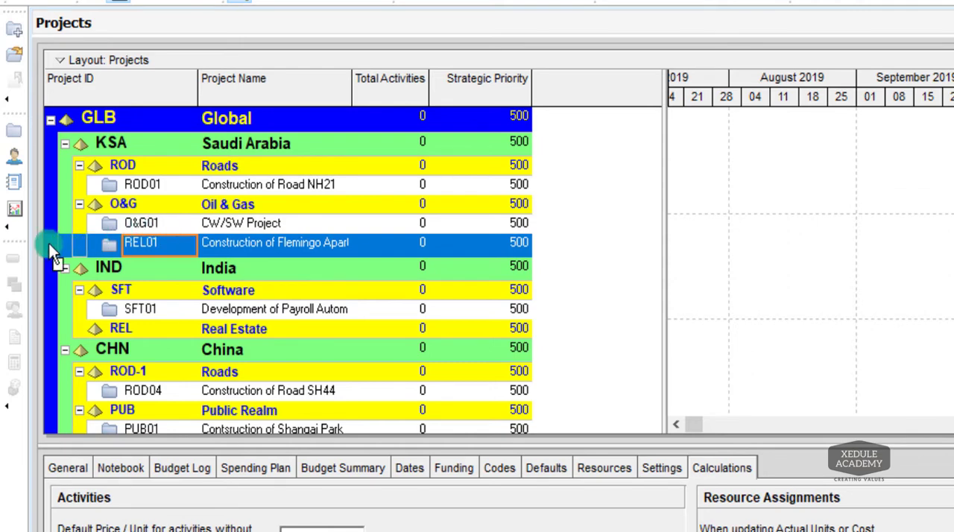
# Move project REL01 from the Oil & Gas EPS node back to the Real Estate node under India.
pyautogui.moveTo(48, 243); pyautogui.dragTo(45, 329)
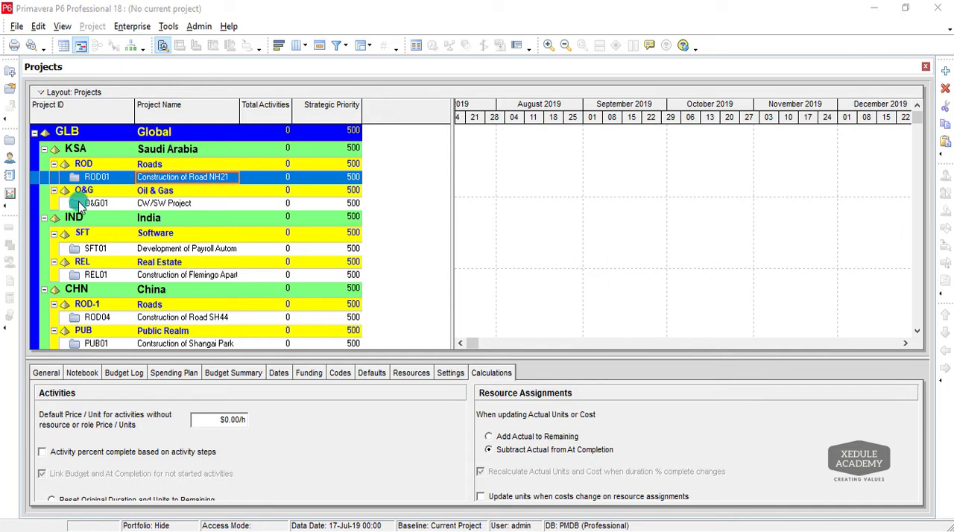
# Open project ROD01, Construction of Road NH21, and return to the projects list.
pyautogui.click(80, 206)
pyautogui.click(84, 178)
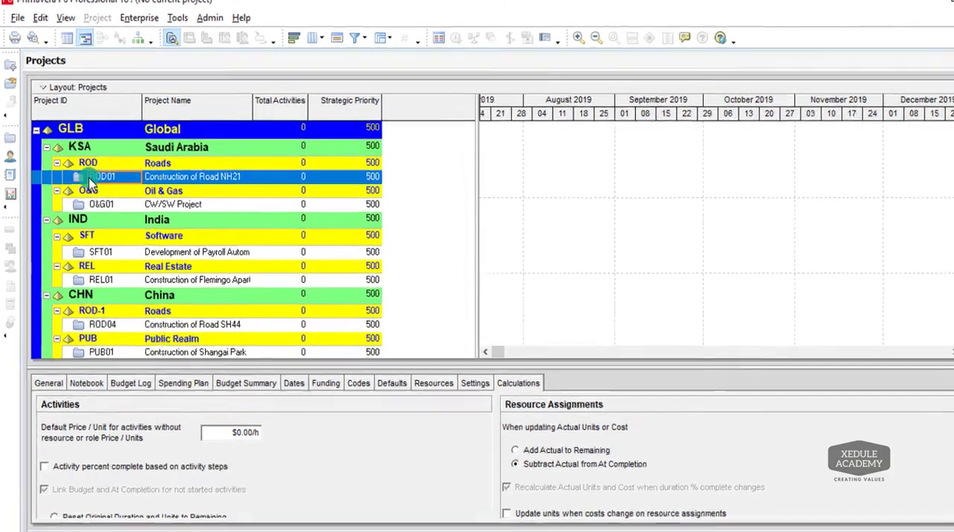
pyautogui.rightClick(84, 178)
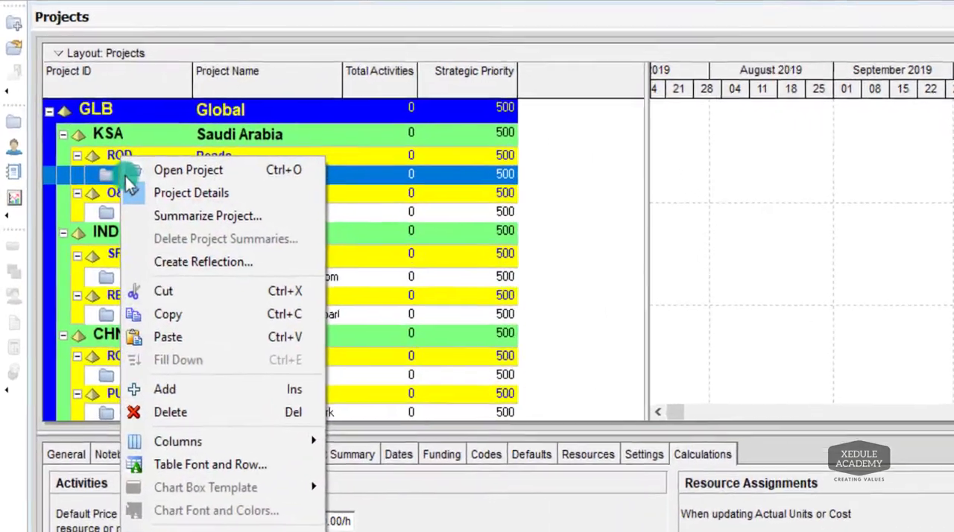
pyautogui.click(100, 179)
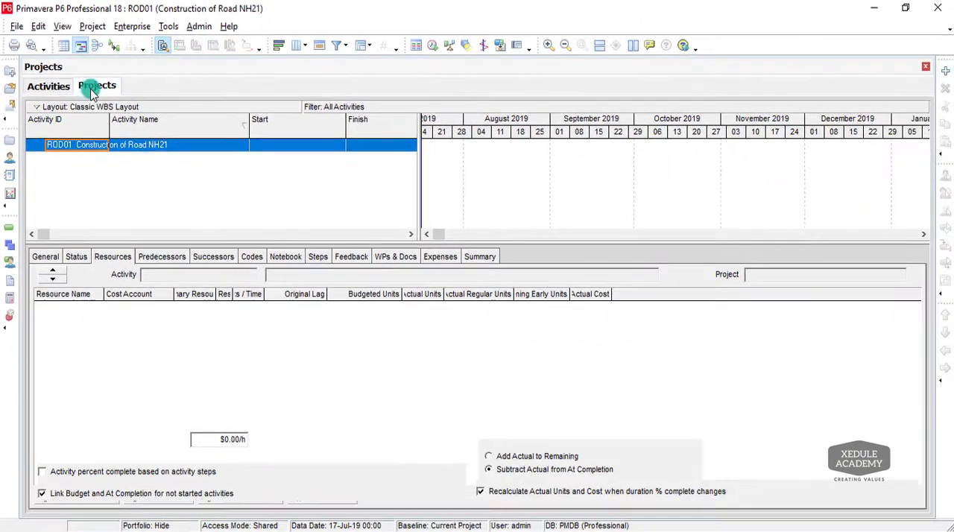
pyautogui.click(118, 66)
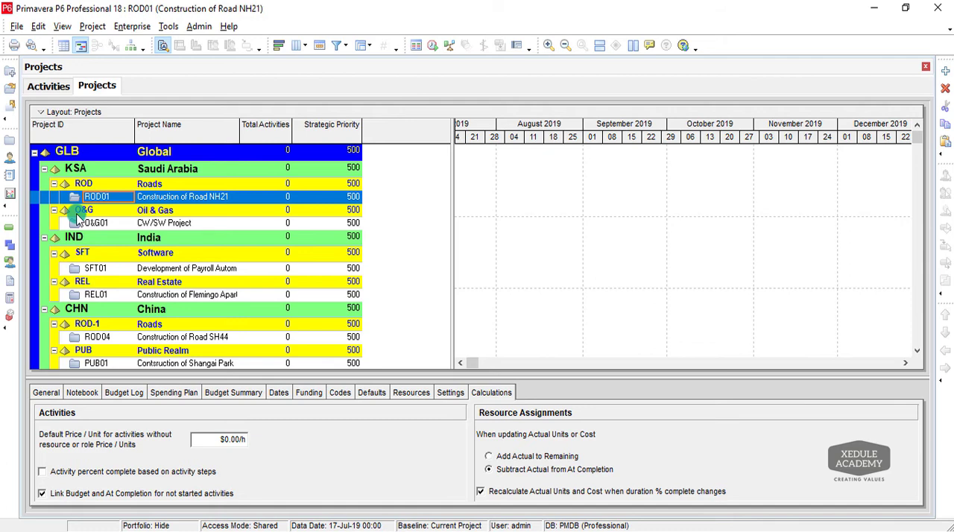
# Open projects O&G01, SFT01 and REL01 together, and return to the projects list.
pyautogui.click(80, 224)
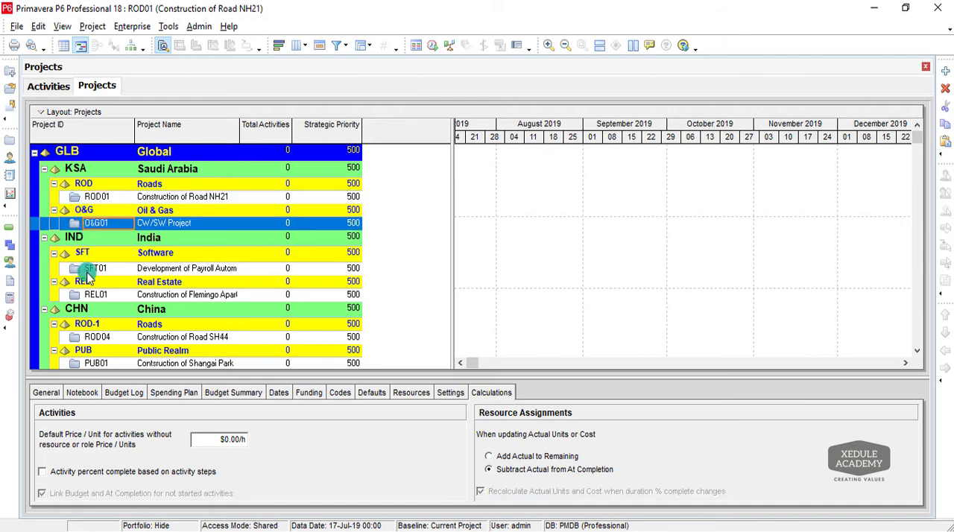
pyautogui.keyDown('ctrl'); pyautogui.click(87, 269); pyautogui.keyUp('ctrl')
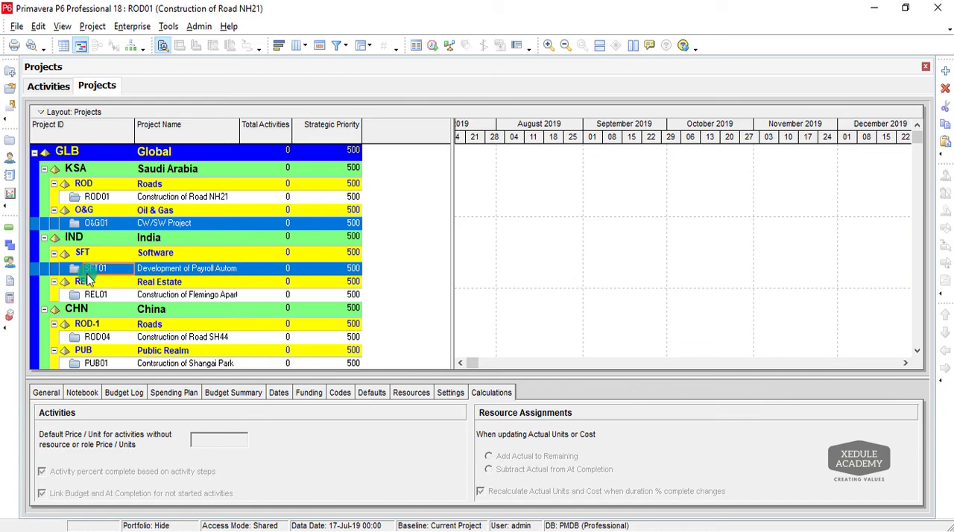
pyautogui.keyDown('ctrl'); pyautogui.click(88, 296); pyautogui.keyUp('ctrl')
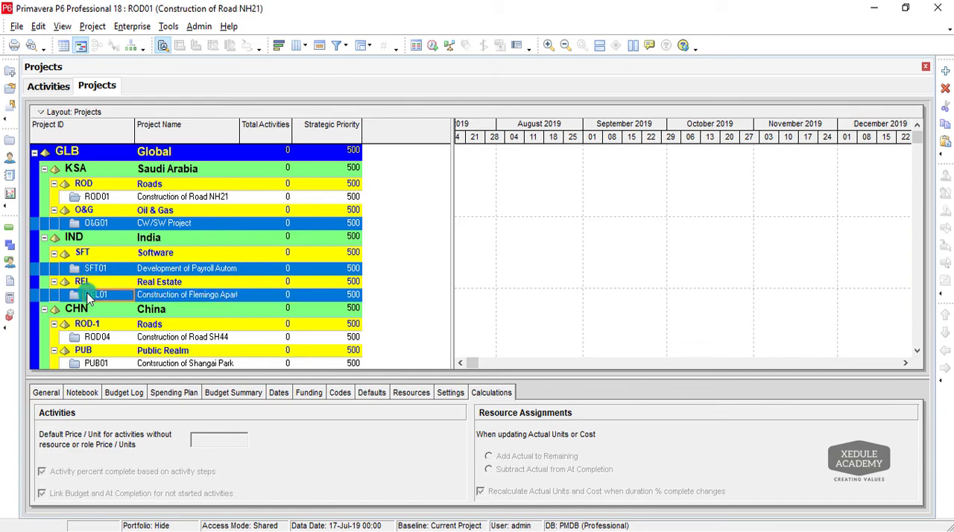
pyautogui.rightClick(88, 296)
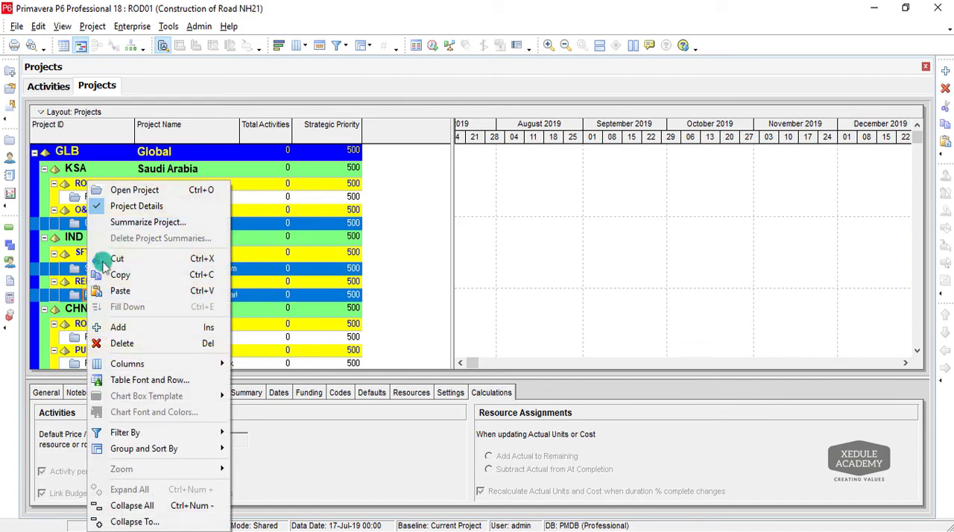
pyautogui.click(136, 192)
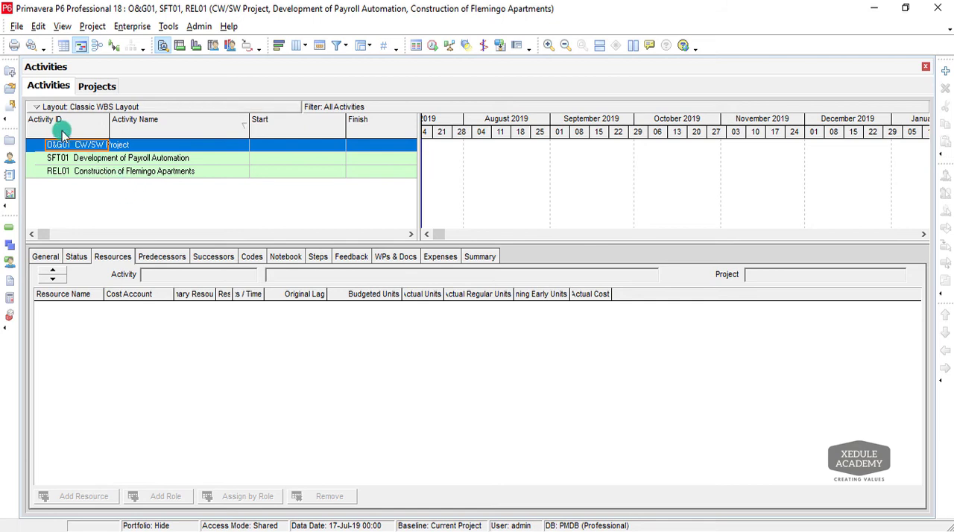
pyautogui.click(97, 87)
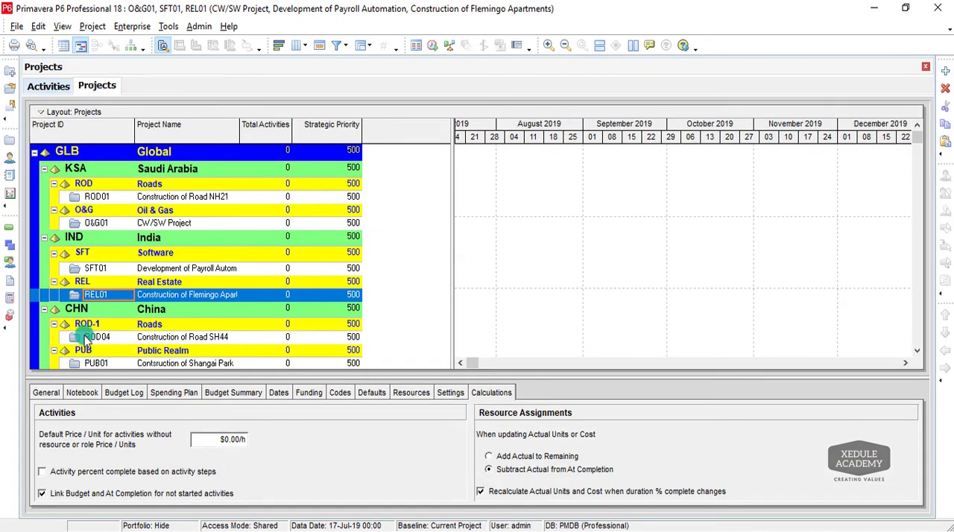
# Open project ROD04, Construction of Road SH44, through the Open Project dialog and return to the projects list.
pyautogui.click(86, 339)
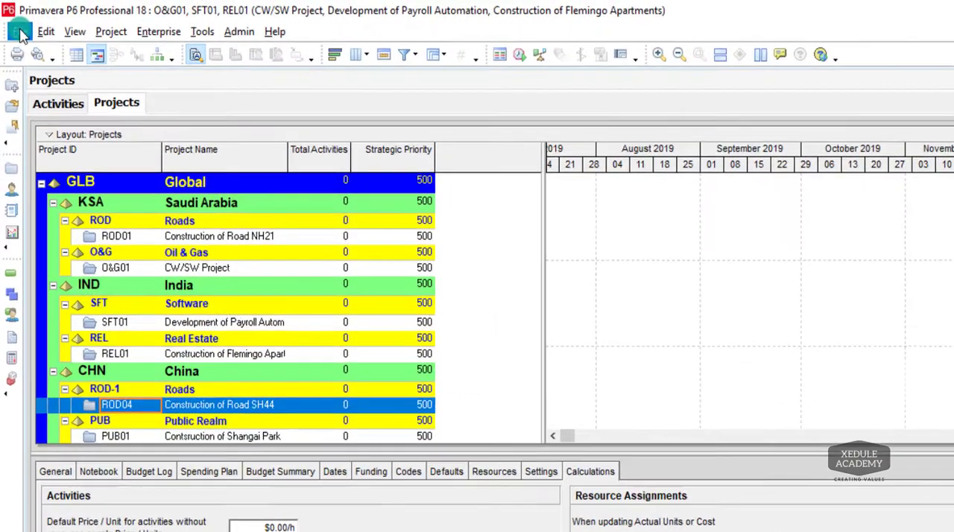
pyautogui.click(19, 31)
pyautogui.click(33, 67)
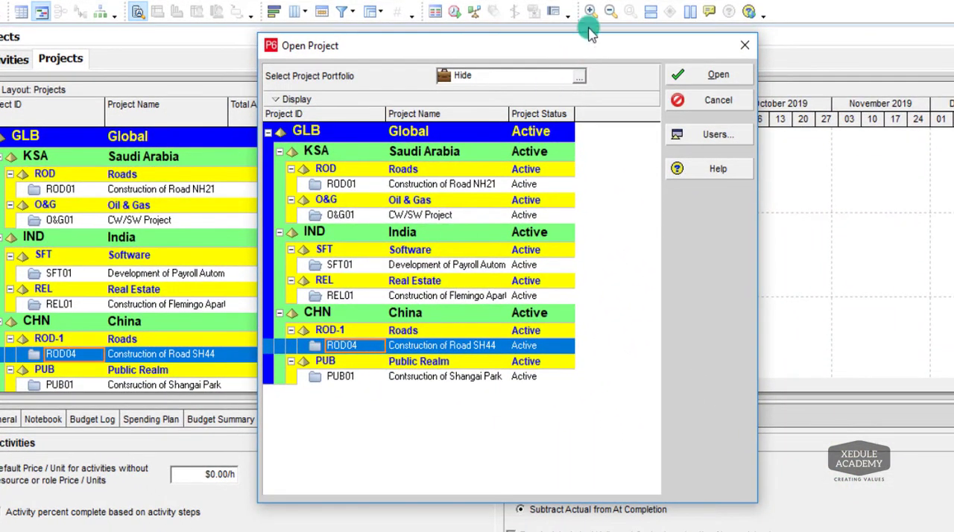
pyautogui.click(717, 76)
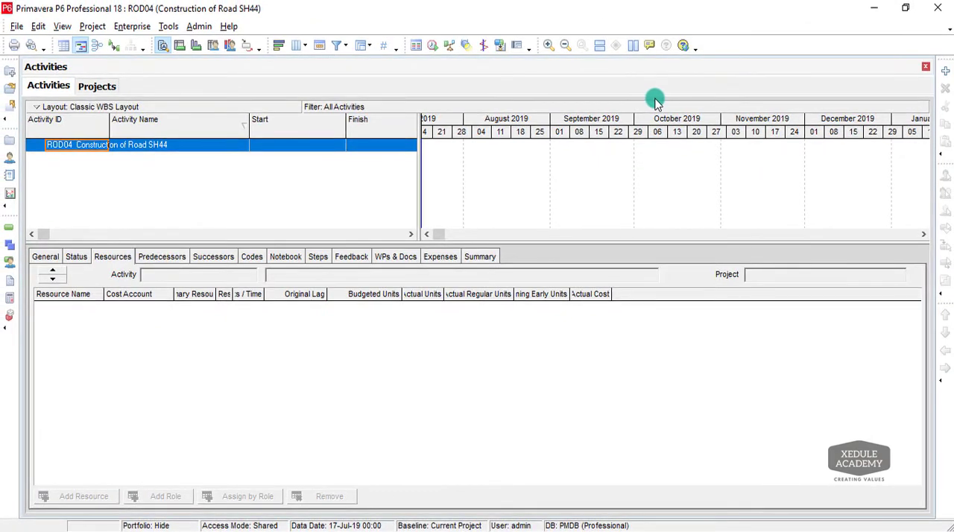
pyautogui.click(92, 86)
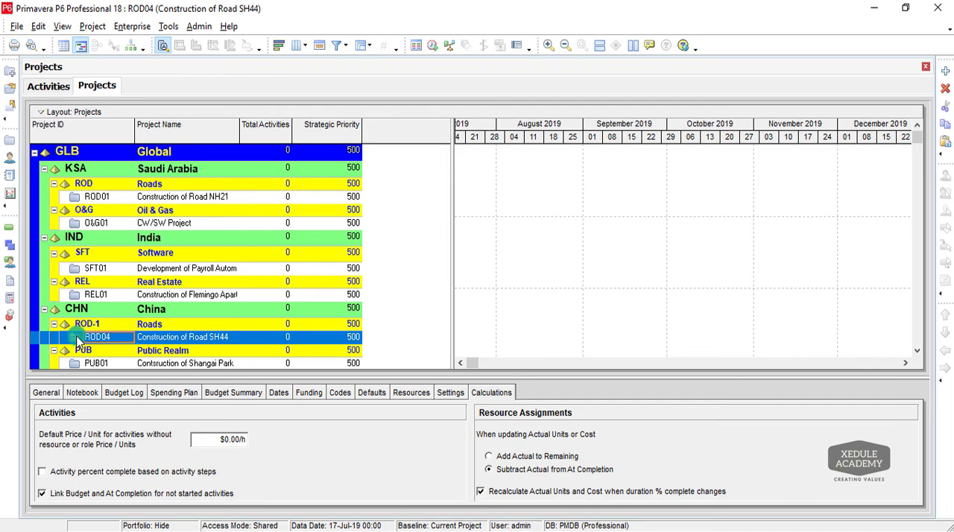
# Close the open project ROD04 and confirm the closing.
pyautogui.click(17, 26)
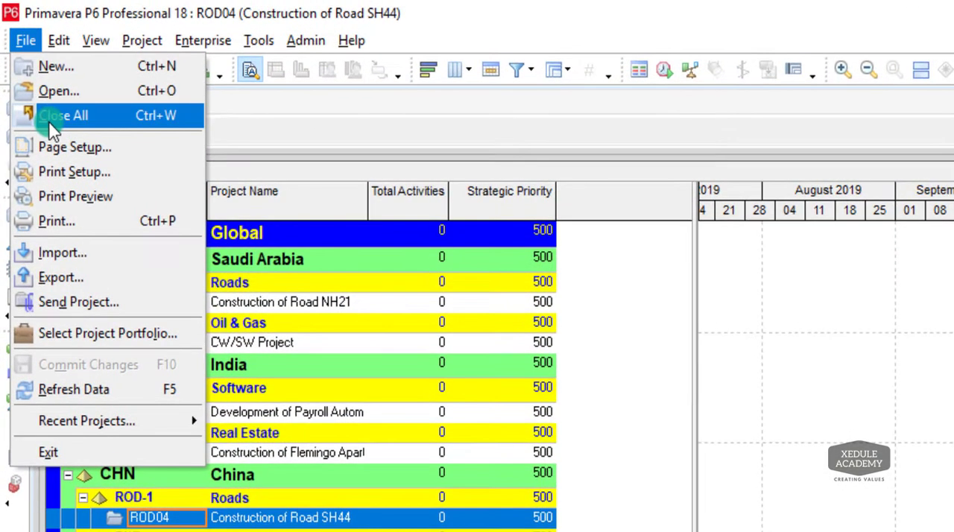
pyautogui.click(33, 79)
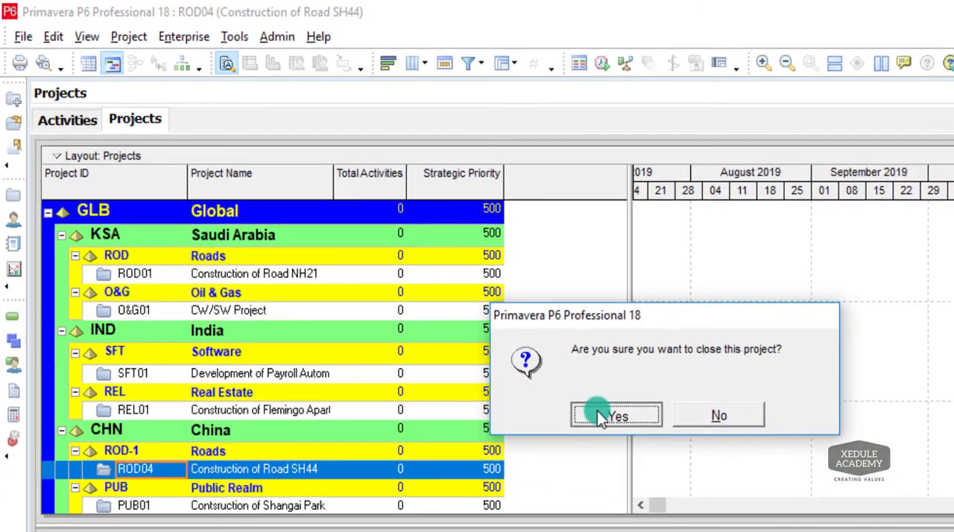
pyautogui.click(679, 457)
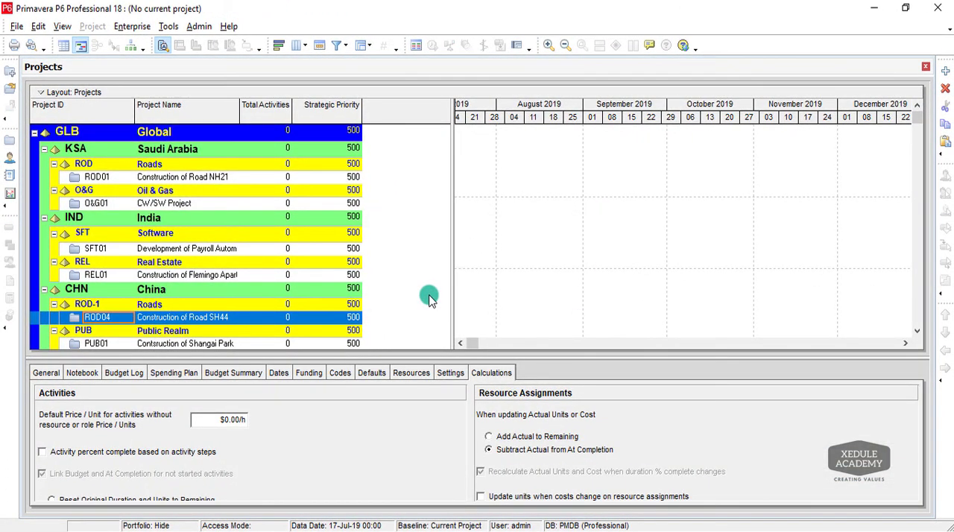